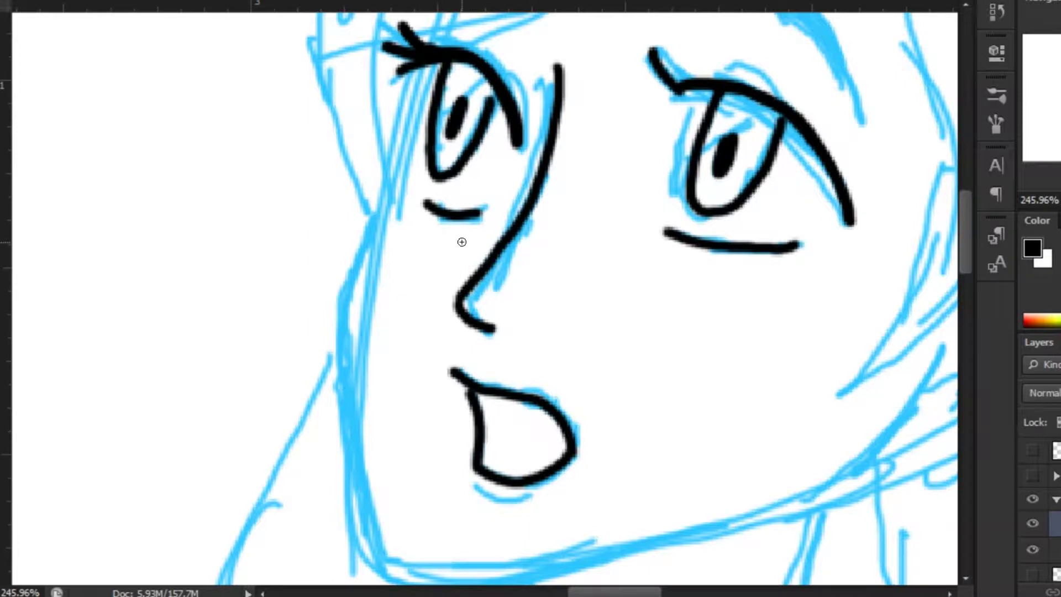
Ink the face contour over the blue sketch, from the eye on the far side down to the chin and along the jaw.
mouse_move(409, 75)
mouse_down()
mouse_move(364, 239)
mouse_move(339, 437)
mouse_up()
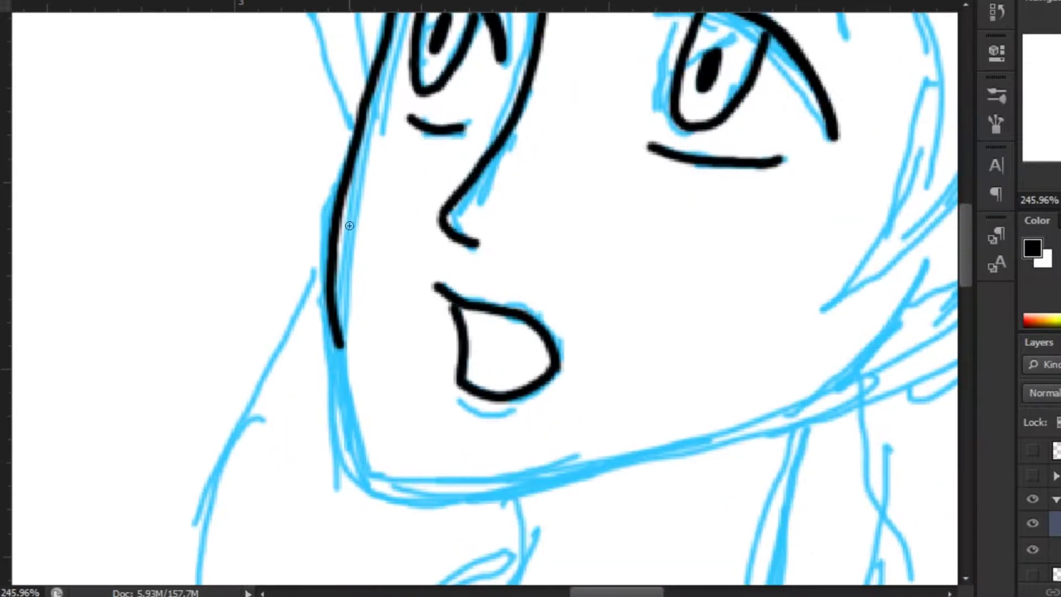
drag(332, 337, 357, 470)
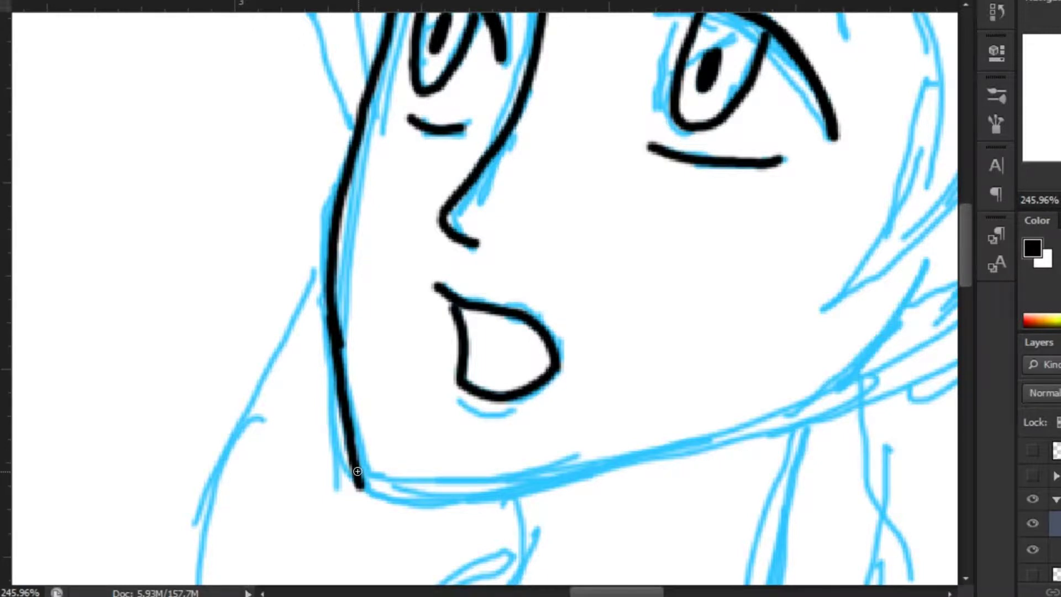
mouse_move(358, 470)
mouse_down()
mouse_move(547, 487)
mouse_move(916, 249)
mouse_up()
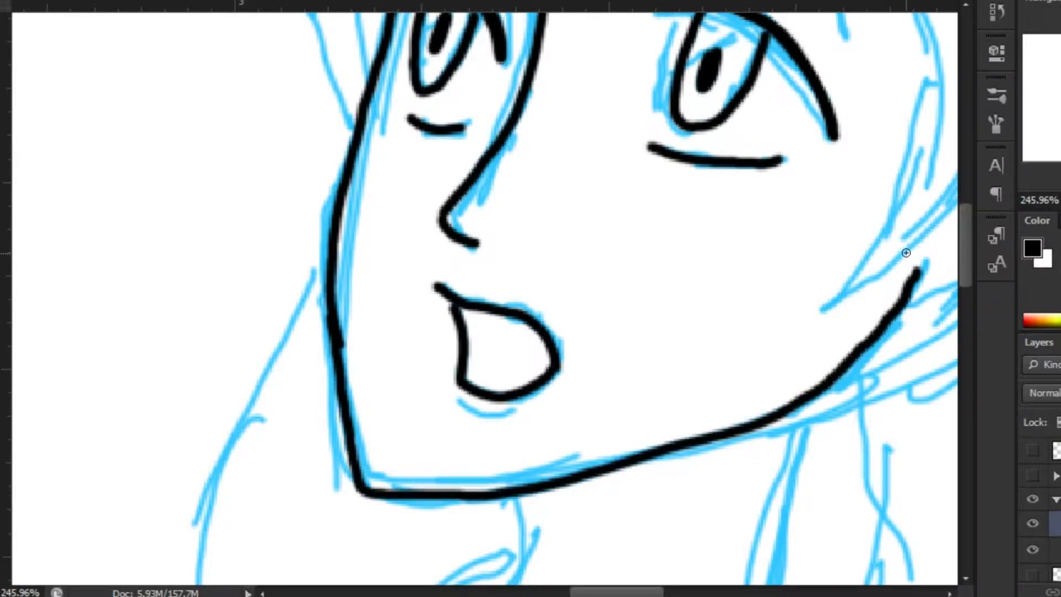
key(ctrl+z)
mouse_move(367, 490)
mouse_down()
mouse_move(618, 478)
mouse_move(774, 445)
mouse_up()
key(ctrl+z)
mouse_move(926, 268)
mouse_down()
mouse_move(687, 439)
mouse_move(362, 486)
mouse_move(681, 450)
mouse_move(934, 269)
mouse_up()
key(ctrl+z)
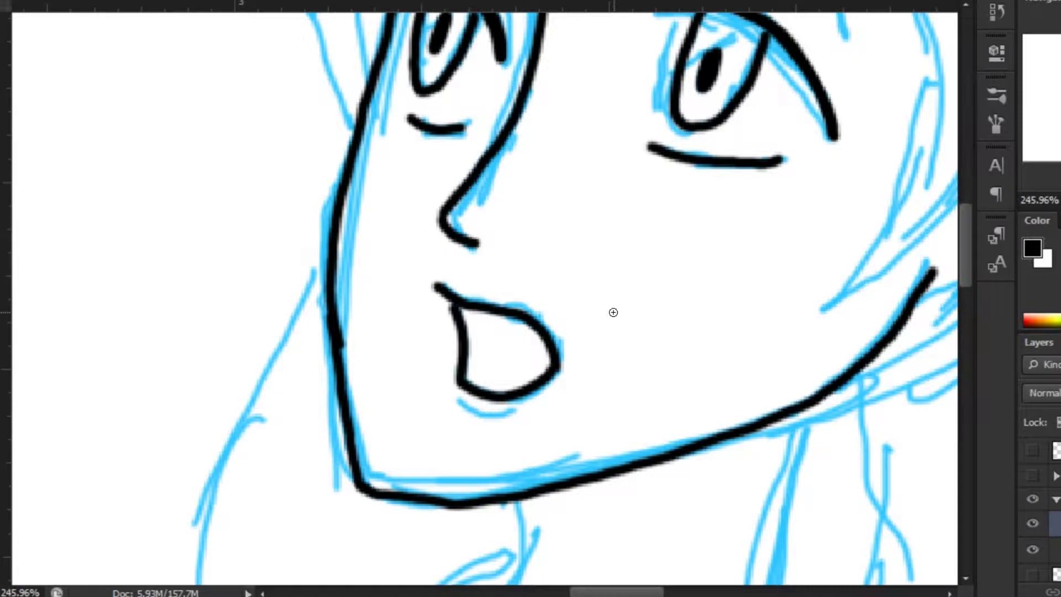
Ink the near eyebrow, the ear and the strand of hair framing the cheek.
drag(842, 290, 574, 383)
mouse_move(732, 231)
mouse_down()
mouse_move(738, 221)
mouse_move(693, 382)
mouse_up()
drag(637, 49, 570, 187)
mouse_move(364, 132)
mouse_down()
mouse_move(508, 257)
mouse_move(476, 166)
mouse_move(517, 271)
mouse_move(475, 338)
mouse_up()
drag(526, 91, 582, 415)
drag(578, 298, 605, 122)
mouse_move(600, 205)
mouse_down()
mouse_move(583, 292)
mouse_move(513, 420)
mouse_move(631, 332)
mouse_move(687, 193)
mouse_move(563, 344)
mouse_move(600, 213)
mouse_up()
key(ctrl+z)
drag(644, 335, 685, 210)
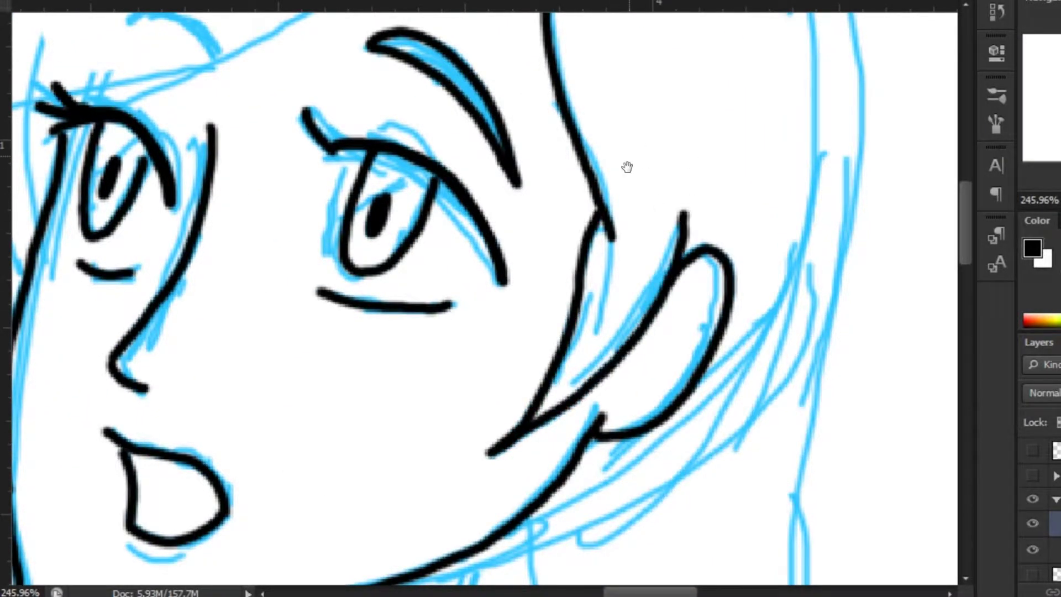
Ink the hairline of the fringe from the far eye's lashes across the forehead to the parting.
drag(628, 165, 838, 409)
mouse_move(754, 160)
mouse_down()
mouse_move(426, 305)
mouse_move(451, 297)
mouse_up()
key(ctrl+z)
key(ctrl+z)
key(ctrl+z)
mouse_move(331, 343)
mouse_down()
mouse_move(627, 187)
mouse_move(615, 190)
mouse_move(759, 138)
mouse_move(696, 244)
mouse_up()
mouse_move(805, 171)
mouse_down()
mouse_move(801, 123)
mouse_move(390, 177)
mouse_up()
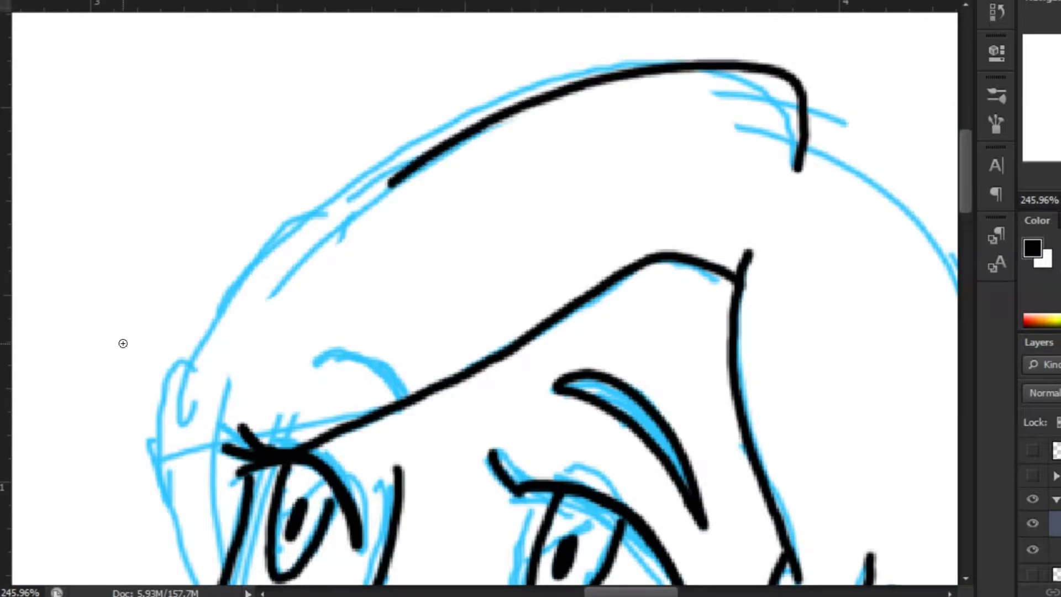
key(ctrl+alt+z)
key(ctrl+alt+z)
click(997, 132)
click(997, 11)
click(829, 74)
click(996, 55)
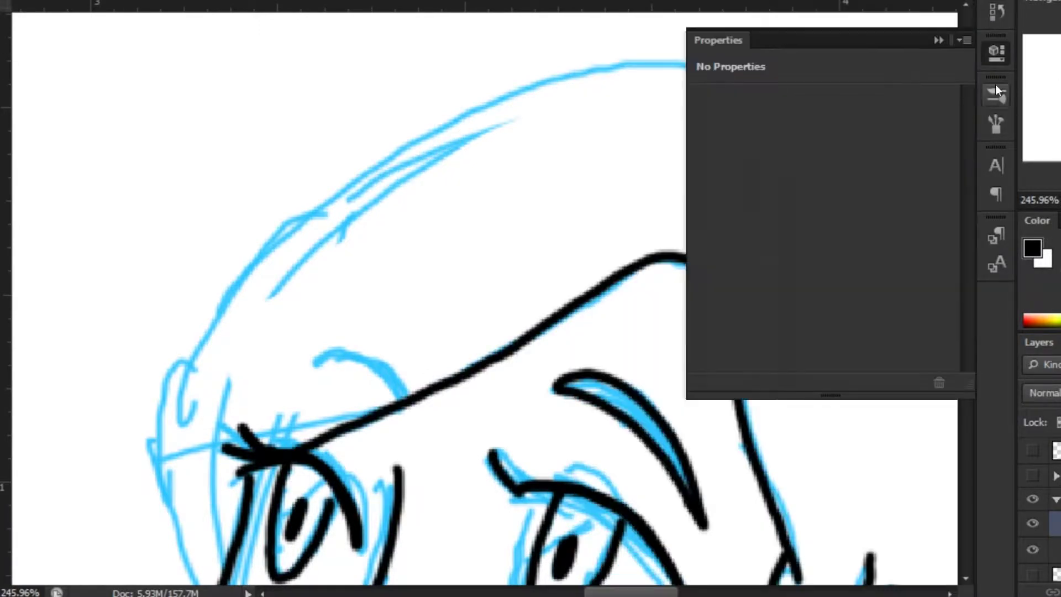
click(997, 55)
Ink the outer contour of the fringe from beside the face over the top of the head to the parting.
drag(789, 165, 720, 71)
drag(154, 422, 146, 312)
drag(147, 390, 249, 151)
drag(248, 151, 173, 356)
drag(428, 204, 426, 259)
mouse_move(155, 408)
mouse_down()
mouse_move(472, 211)
mouse_move(657, 208)
mouse_move(695, 303)
mouse_up()
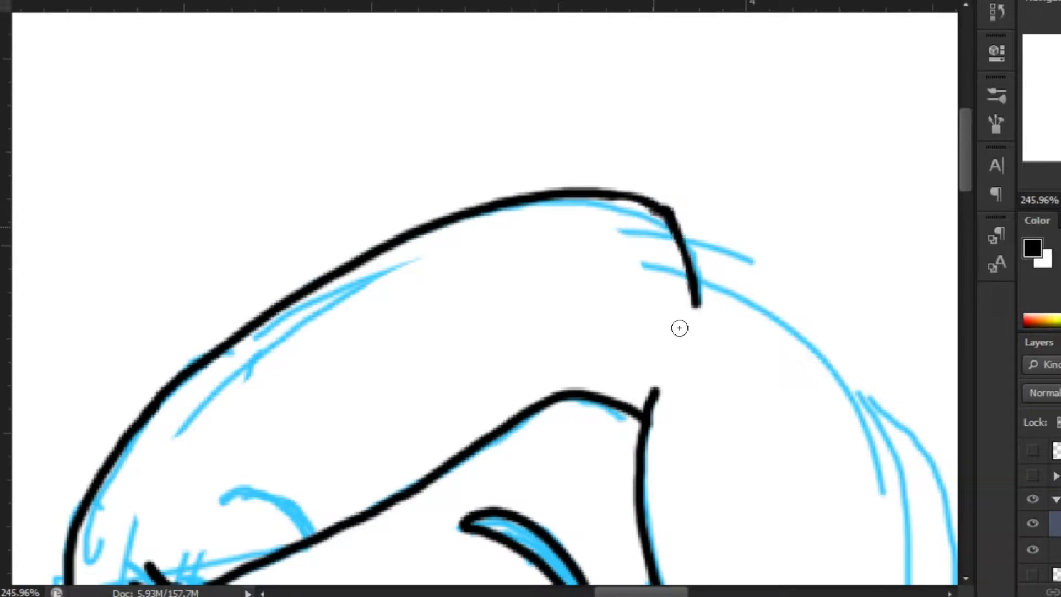
drag(592, 190, 701, 293)
Ink the outer contour of the hair behind the ear, from the crown down the back of the head.
drag(893, 310, 649, 137)
mouse_move(447, 83)
mouse_down()
mouse_move(665, 269)
mouse_move(690, 513)
mouse_move(595, 138)
mouse_move(552, 497)
mouse_move(590, 221)
mouse_up()
mouse_move(605, 182)
mouse_down()
mouse_move(567, 328)
mouse_move(511, 395)
mouse_up()
mouse_move(321, 111)
mouse_down()
mouse_move(237, 504)
mouse_move(564, 291)
mouse_up()
key(ctrl+alt+z)
key(ctrl+alt+z)
Ink the neck lines and the curved neckline of the top, including the short strap edge beside the neck.
mouse_move(326, 113)
mouse_down()
mouse_move(328, 320)
mouse_move(279, 500)
mouse_move(520, 391)
mouse_up()
key(ctrl+alt+z)
mouse_move(289, 173)
mouse_down()
mouse_move(469, 235)
mouse_move(412, 416)
mouse_move(508, 245)
mouse_up()
mouse_move(268, 119)
mouse_down()
mouse_move(236, 237)
mouse_move(365, 415)
mouse_move(537, 214)
mouse_move(605, 206)
mouse_up()
key(ctrl+alt+z)
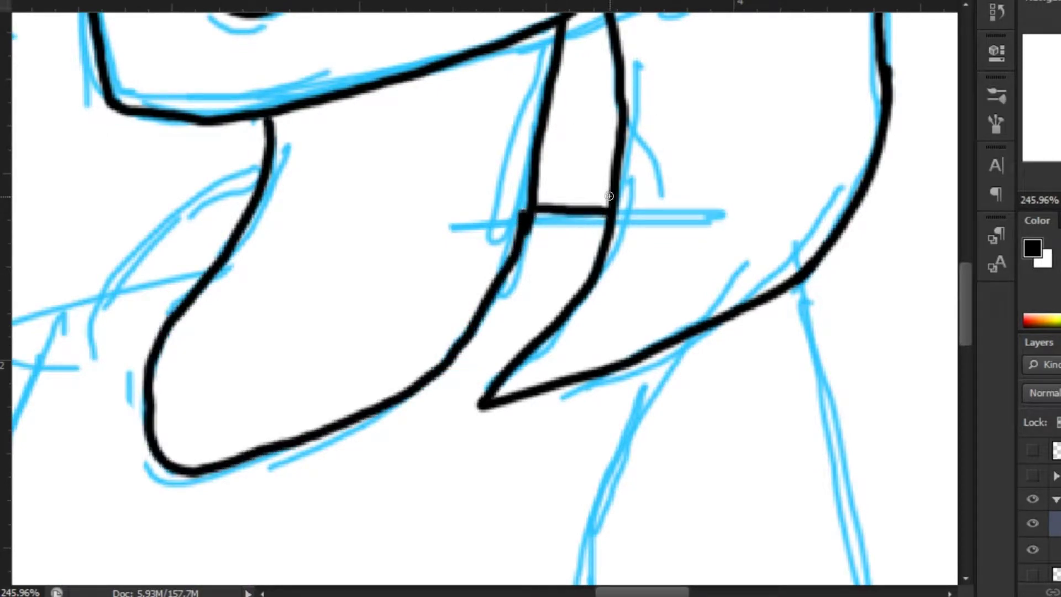
Ink the back of the collar and the lock of hair hanging on the far side of the face.
drag(347, 223, 554, 208)
drag(419, 257, 325, 279)
scroll(338, 137, up, 5)
drag(292, 102, 201, 552)
drag(309, 165, 334, 114)
mouse_move(320, 41)
mouse_down()
mouse_move(280, 561)
mouse_move(364, 448)
mouse_move(501, 366)
mouse_up()
Ink the left-hand shoulder, the armhole of the top and the upper arm below the hair.
drag(839, 212, 817, 74)
drag(754, 232, 823, 219)
key(ctrl+alt+z)
drag(752, 257, 818, 219)
mouse_move(202, 553)
mouse_down()
mouse_move(456, 338)
mouse_move(569, 280)
mouse_up()
drag(576, 232, 578, 181)
mouse_move(535, 113)
mouse_down()
mouse_move(312, 440)
mouse_move(429, 298)
mouse_up()
drag(379, 343, 326, 391)
drag(420, 318, 376, 348)
Ink the left side of the torso, the curved hem of the top and the start of the hip.
mouse_move(695, 107)
mouse_down()
mouse_move(564, 238)
mouse_move(567, 455)
mouse_move(596, 387)
mouse_up()
drag(592, 339, 697, 161)
mouse_move(705, 205)
mouse_down()
mouse_move(617, 293)
mouse_move(658, 470)
mouse_up()
drag(628, 276, 685, 94)
drag(649, 215, 462, 527)
mouse_move(747, 275)
mouse_down()
mouse_move(291, 204)
mouse_move(604, 332)
mouse_move(854, 185)
mouse_up()
drag(854, 138, 732, 289)
drag(707, 155, 728, 340)
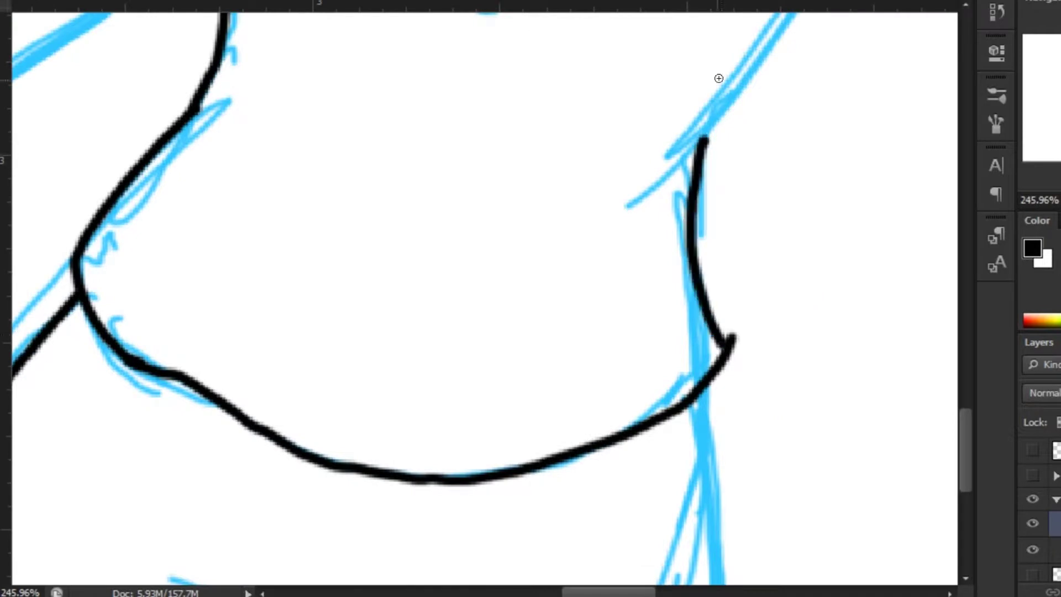
Ink the right side of the torso from the waist up to the armpit and the fold line across the belly.
drag(720, 78, 621, 362)
drag(604, 423, 865, 40)
drag(270, 239, 390, 312)
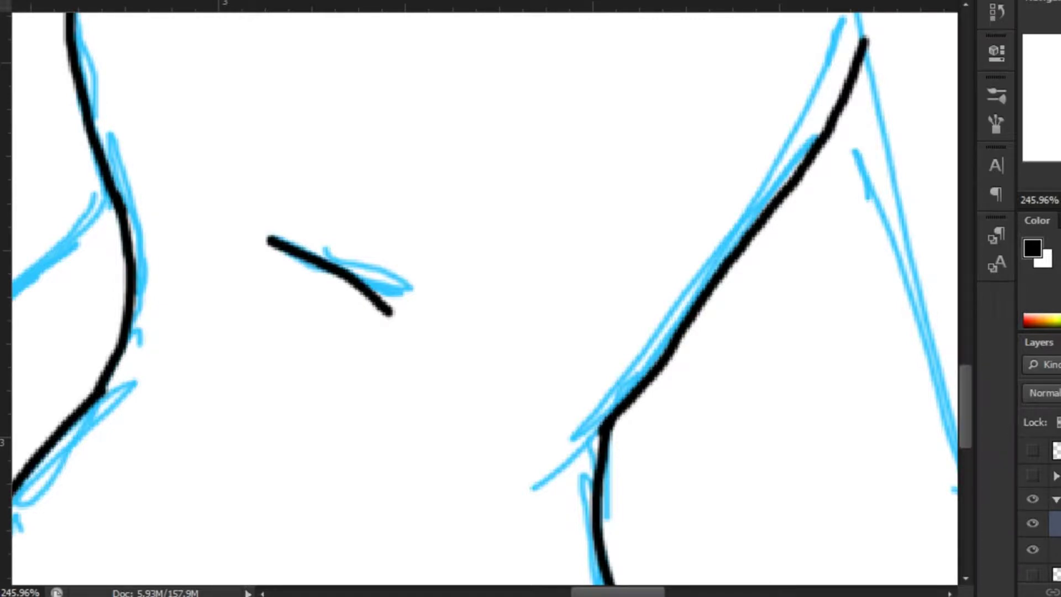
Ink the right-hand arm, covering the upper arm, the elbow and both edges of the forearm.
scroll(895, 67, up, 3)
drag(934, 124, 483, 420)
mouse_move(536, 84)
mouse_down()
mouse_move(429, 272)
mouse_move(484, 401)
mouse_up()
drag(485, 400, 439, 262)
mouse_move(438, 261)
mouse_down()
mouse_move(489, 501)
mouse_move(314, 247)
mouse_move(438, 536)
mouse_move(558, 481)
mouse_move(708, 331)
mouse_up()
drag(707, 331, 486, 468)
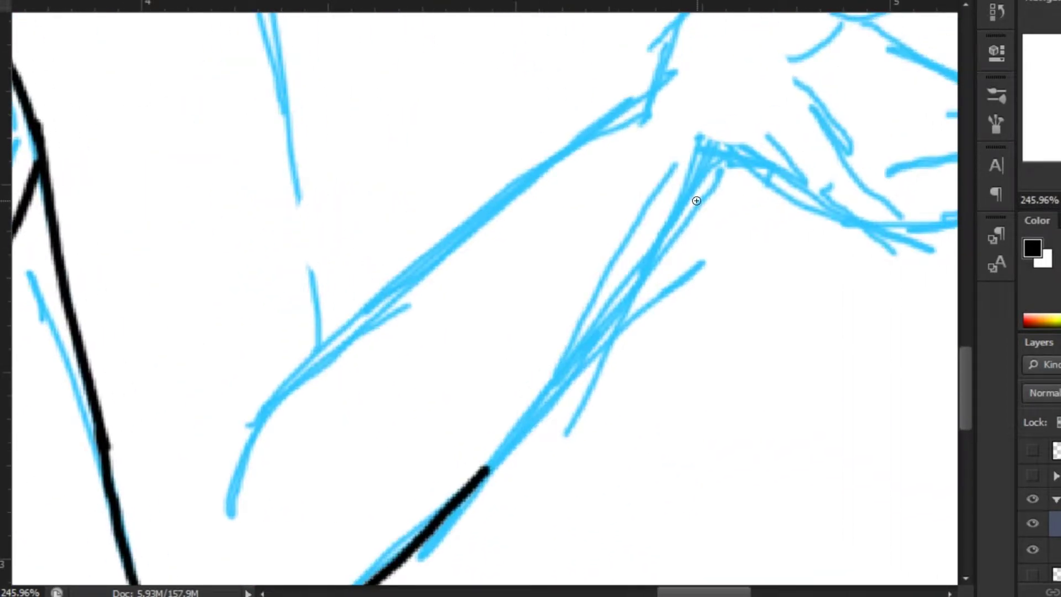
drag(699, 188, 485, 468)
mouse_move(230, 514)
mouse_down()
mouse_move(355, 320)
mouse_move(642, 128)
mouse_move(594, 141)
mouse_move(415, 372)
mouse_move(730, 193)
mouse_move(682, 239)
mouse_move(578, 296)
mouse_up()
key(ctrl+z)
Ink the open right-hand palm with its thumb, palm crease and fingers.
drag(541, 325, 663, 441)
mouse_move(471, 410)
mouse_down()
mouse_move(592, 449)
mouse_move(825, 460)
mouse_up()
drag(629, 266, 803, 392)
mouse_move(681, 444)
mouse_down()
mouse_move(815, 418)
mouse_move(804, 466)
mouse_move(838, 397)
mouse_move(865, 415)
mouse_move(725, 443)
mouse_move(851, 417)
mouse_up()
key(ctrl+z)
key(ctrl+z)
drag(696, 420, 730, 352)
drag(719, 407, 809, 404)
drag(733, 371, 832, 383)
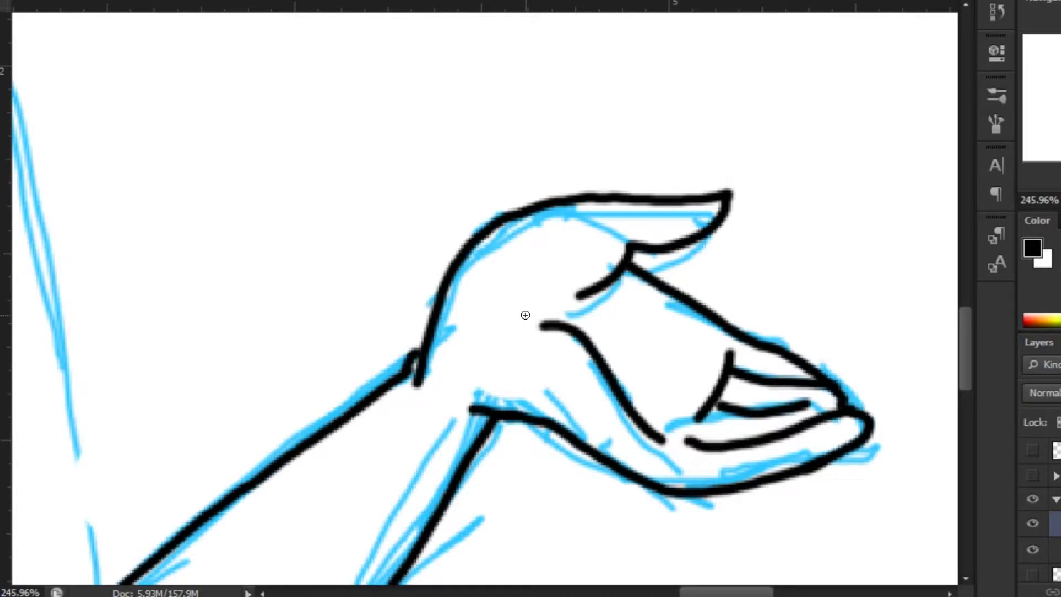
Ink the underside of the left-hand elbow and upper arm up to the side of the torso.
drag(245, 217, 650, 399)
drag(372, 166, 421, 395)
drag(420, 394, 364, 174)
mouse_move(366, 86)
mouse_down()
mouse_move(445, 466)
mouse_move(450, 550)
mouse_up()
scroll(680, 367, up, 10)
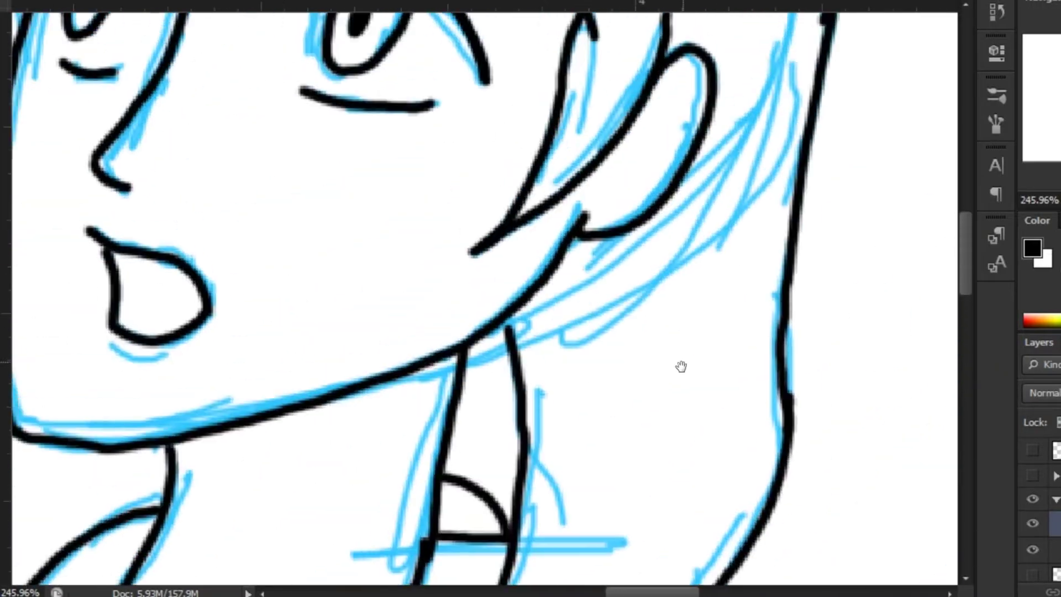
scroll(428, 215, left, 3)
scroll(749, 161, down, 5)
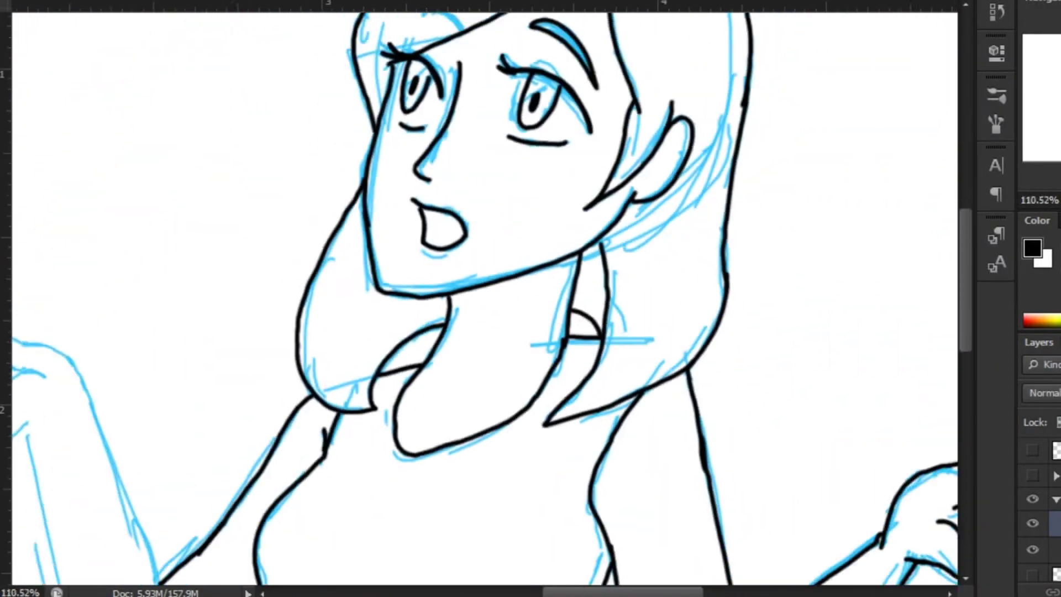
scroll(729, 98, up, 5)
drag(729, 98, 558, 128)
mouse_move(308, 407)
mouse_down()
mouse_move(379, 498)
mouse_move(719, 292)
mouse_up()
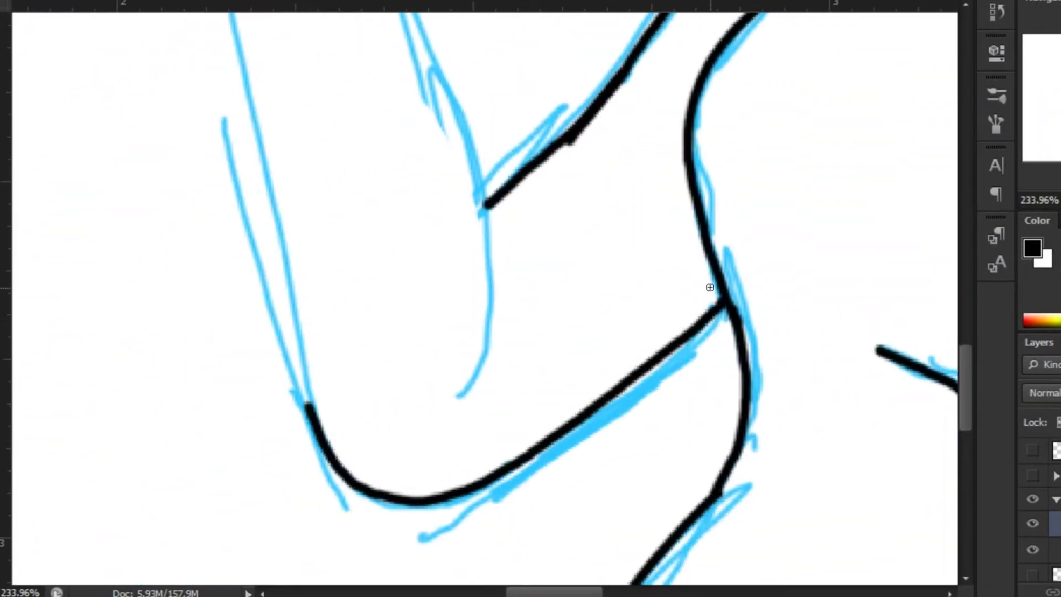
Ink the outer edge of the left-hand forearm between the wrist and the elbow.
scroll(367, 225, up, 3)
scroll(197, 133, up, 2)
drag(201, 78, 263, 385)
mouse_move(263, 385)
mouse_down()
mouse_move(209, 159)
mouse_move(264, 386)
mouse_up()
key(ctrl+z)
drag(205, 127, 263, 387)
scroll(360, 225, up, 3)
Ink the inner elbow crease and the inner edge of the left-hand forearm up to the wrist.
drag(367, 275, 397, 467)
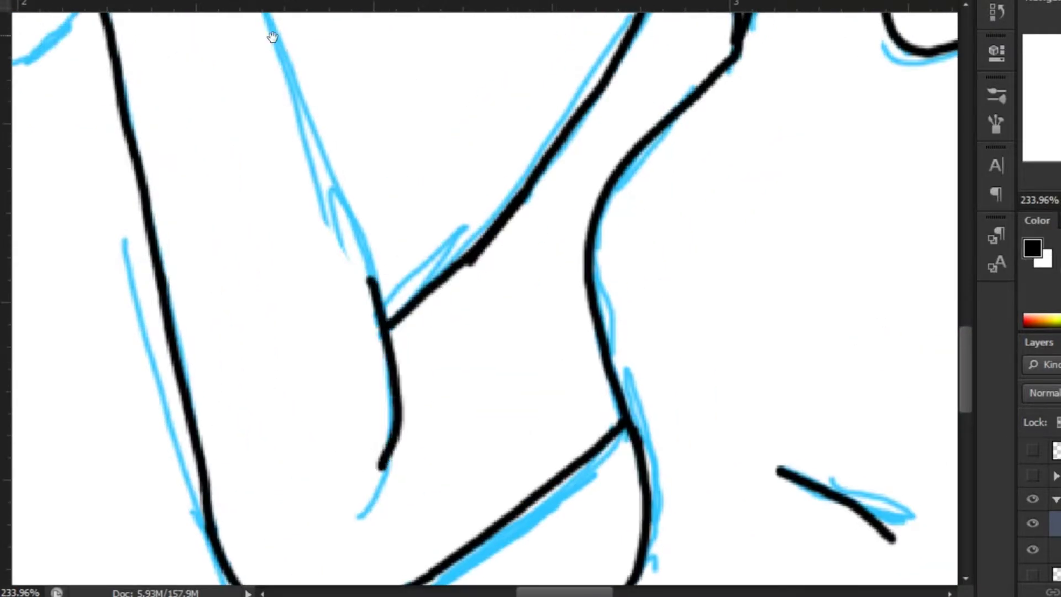
scroll(373, 431, up, 4)
drag(244, 118, 366, 460)
key(ctrl+z)
drag(401, 532, 283, 219)
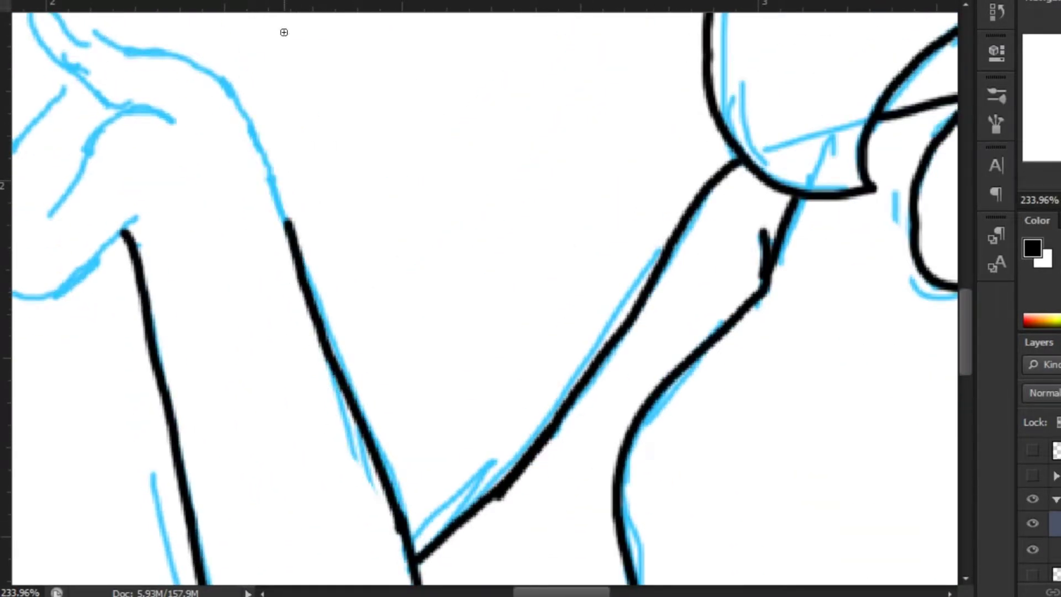
Ink the open left-hand palm with its wrist, thumb, palm crease and fingers.
scroll(276, 166, up, 5)
mouse_move(338, 500)
mouse_down()
mouse_move(243, 346)
mouse_move(93, 275)
mouse_move(161, 388)
mouse_up()
mouse_move(101, 523)
mouse_down()
mouse_move(291, 441)
mouse_move(427, 307)
mouse_up()
drag(386, 427, 326, 497)
drag(407, 383, 731, 253)
mouse_move(438, 374)
mouse_down()
mouse_move(587, 375)
mouse_move(670, 332)
mouse_move(555, 318)
mouse_up()
mouse_move(644, 153)
mouse_down()
mouse_move(575, 234)
mouse_move(410, 301)
mouse_move(411, 315)
mouse_up()
mouse_move(535, 264)
mouse_down()
mouse_move(560, 311)
mouse_move(409, 364)
mouse_move(404, 336)
mouse_up()
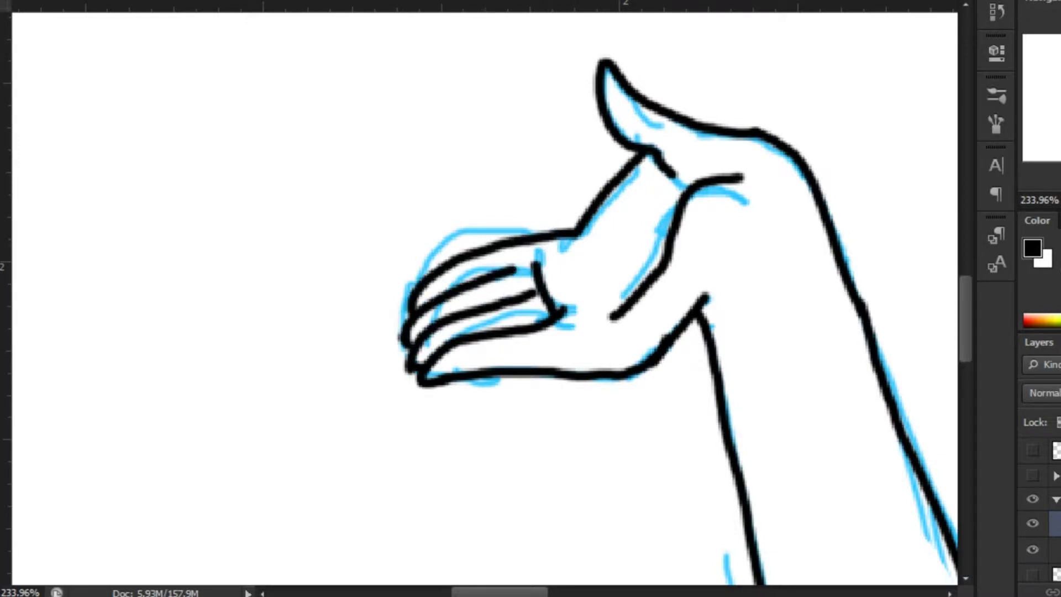
Hide the blue sketch layer and add a new layer beneath the line art.
drag(719, 497, 221, 110)
scroll(485, 298, down, 3)
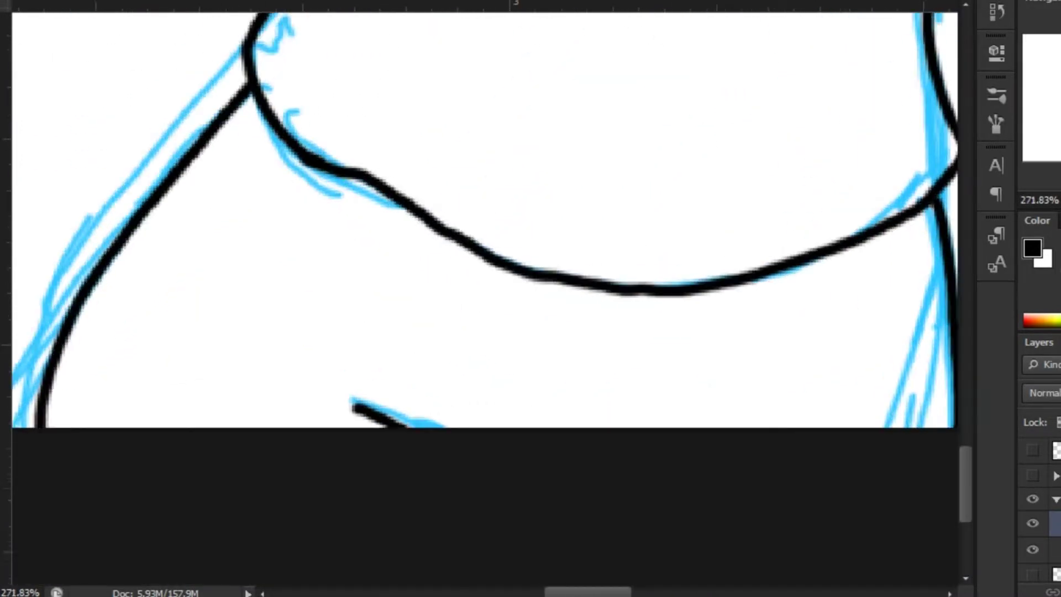
scroll(485, 299, down, 5)
click(1033, 500)
click(1034, 500)
click(1055, 499)
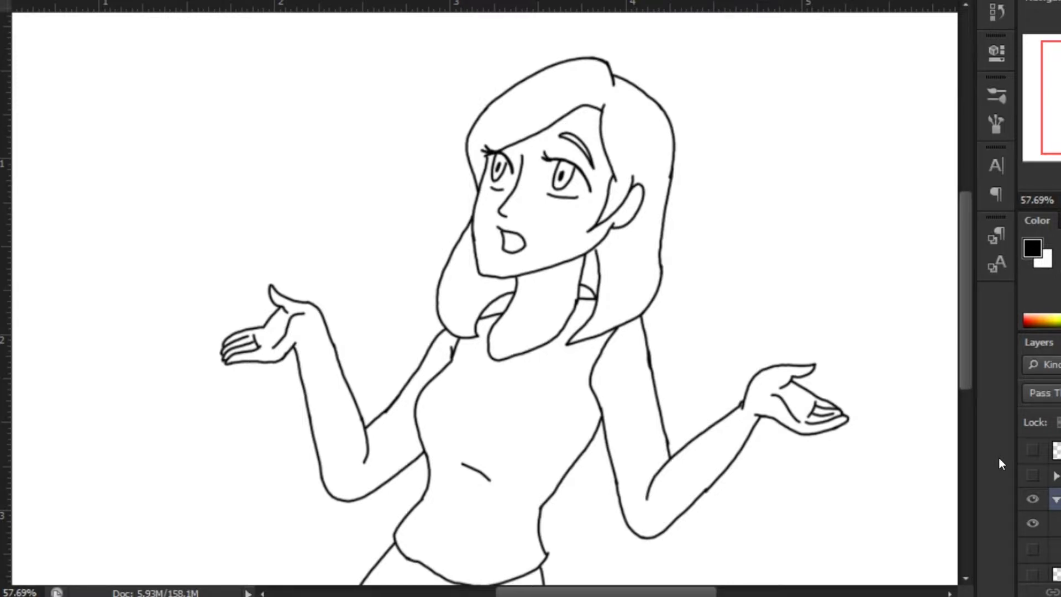
key(ctrl+shift+alt+n)
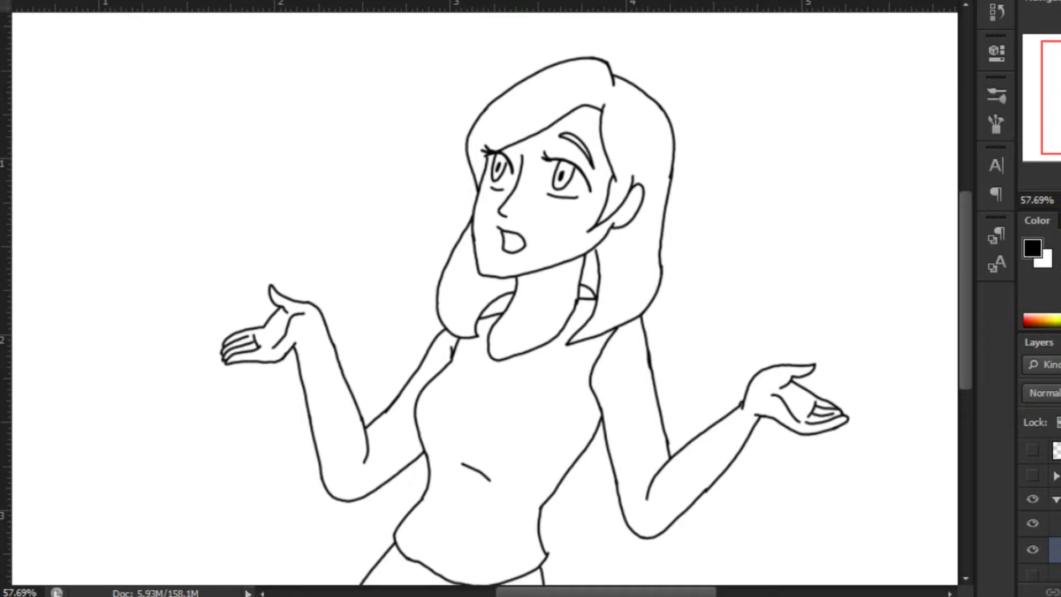
Set the foreground color to brown #64511f and paint a strip along the hair edge beside the forehead.
scroll(485, 298, up, 5)
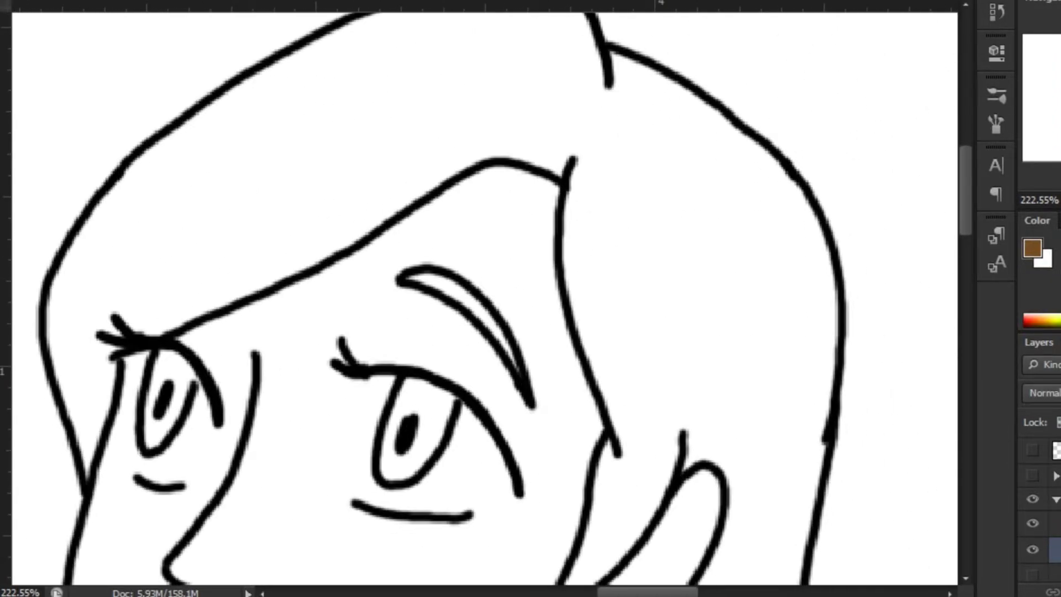
click(1033, 248)
click(978, 401)
click(978, 455)
click(979, 377)
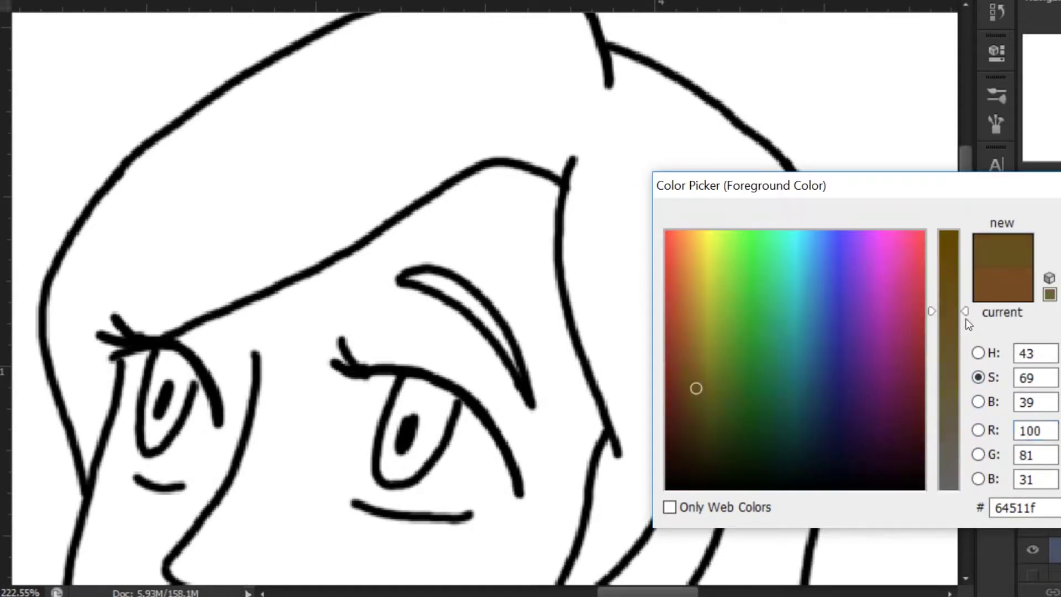
key(Return)
click(608, 201)
mouse_move(575, 161)
mouse_down()
mouse_move(586, 293)
mouse_move(628, 451)
mouse_up()
Set the foreground to a more saturated brown and repaint the strip along the hair edge.
click(1033, 248)
click(978, 401)
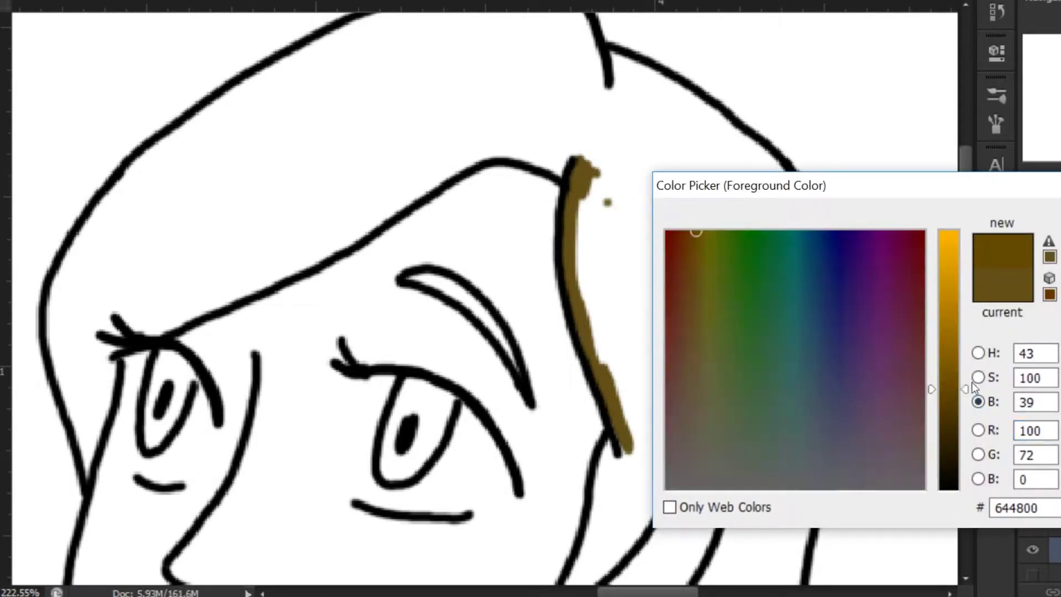
key(Return)
mouse_move(600, 351)
mouse_down()
mouse_move(581, 158)
mouse_move(583, 298)
mouse_up()
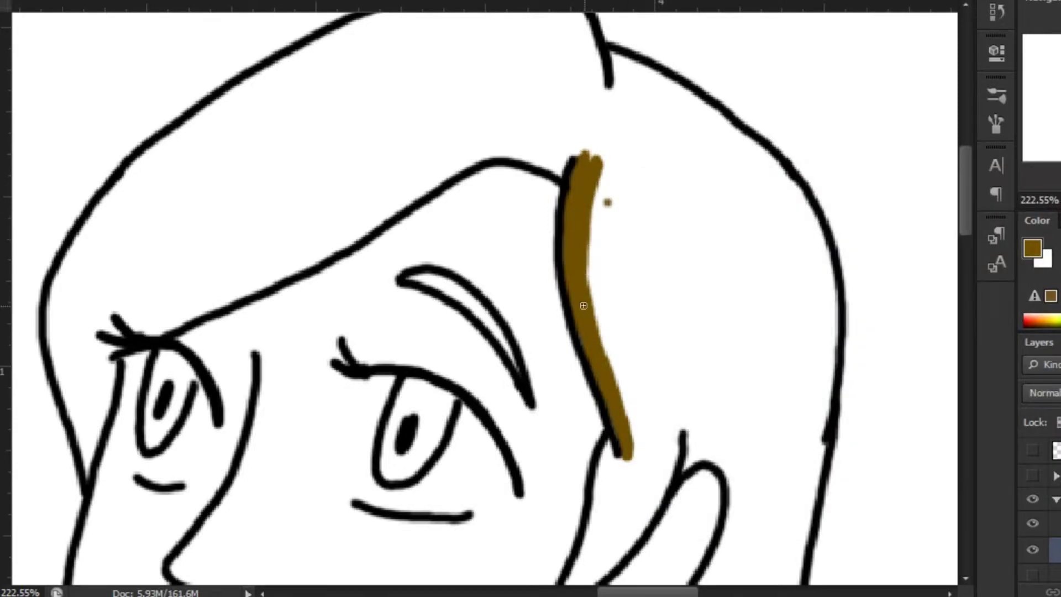
Select the enclosed hair areas, expand the selection, fill it with the brown and deselect.
scroll(600, 197, down, 3)
click(661, 246)
key(alt+s)
key(m)
key(e)
key(Return)
click(636, 419)
key(ctrl+d)
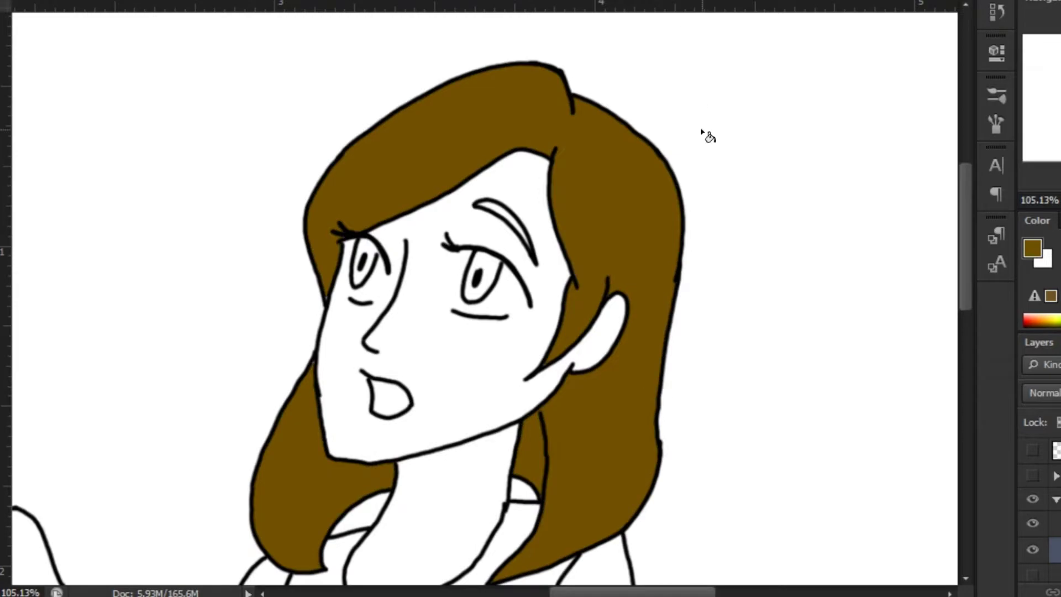
Paint the eyebrow brown and the inside of the mouth pale pink.
scroll(703, 134, up, 3)
mouse_move(425, 319)
mouse_down()
mouse_move(531, 417)
mouse_move(510, 381)
mouse_up()
scroll(556, 140, down, 10)
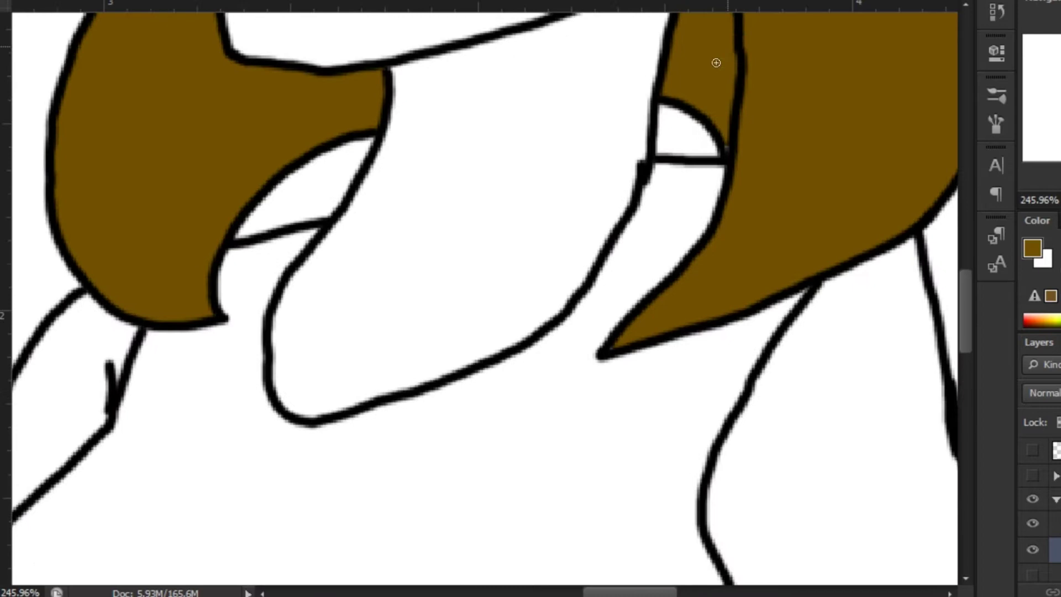
scroll(557, 141, up, 3)
mouse_move(265, 312)
mouse_down()
mouse_move(315, 367)
mouse_move(301, 327)
mouse_up()
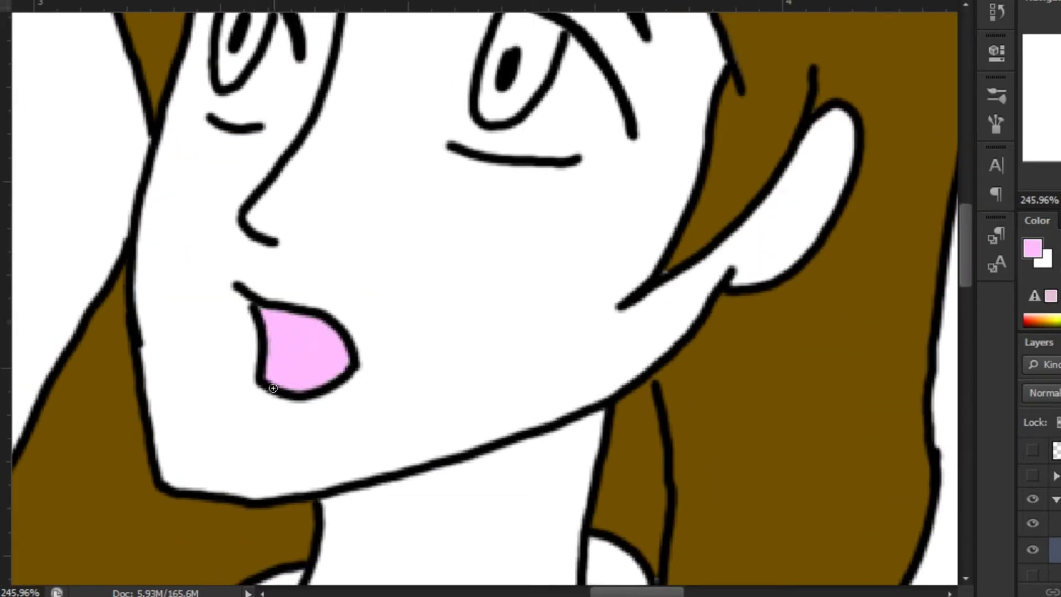
Select the face, neck and arm areas and set the foreground to the light orange #ffc76e as a trial skin tone.
key(ctrl+0)
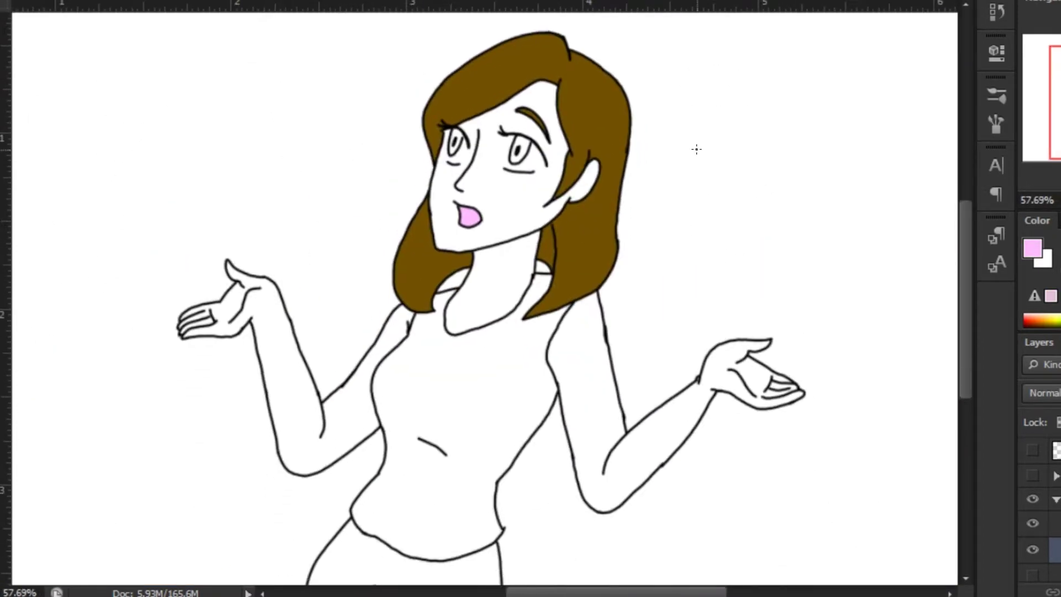
shift+click(601, 425)
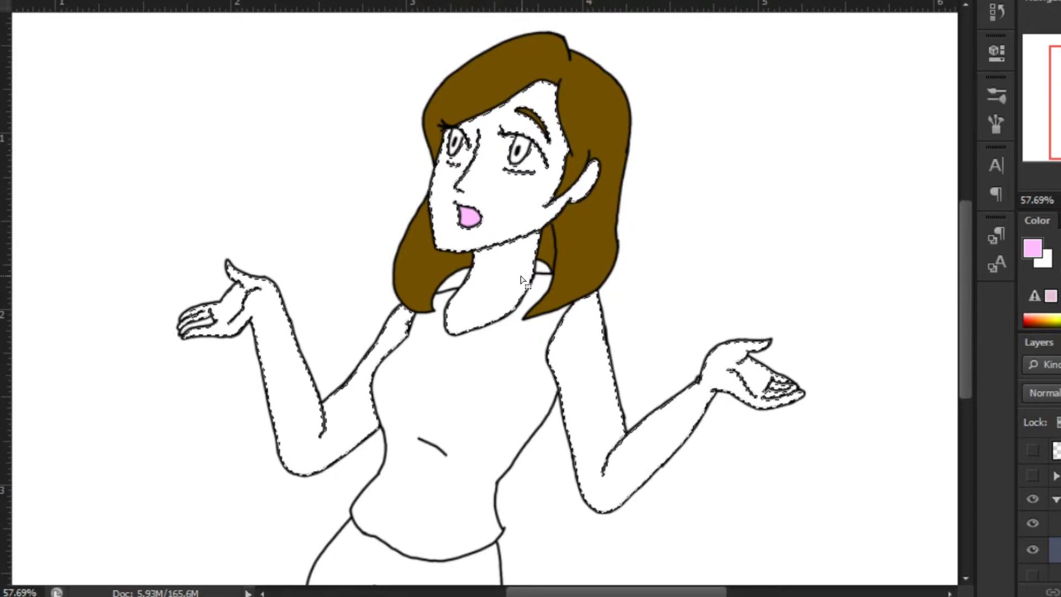
key(g)
click(1032, 249)
click(978, 378)
click(965, 330)
click(978, 454)
click(995, 285)
click(966, 332)
click(979, 377)
click(955, 342)
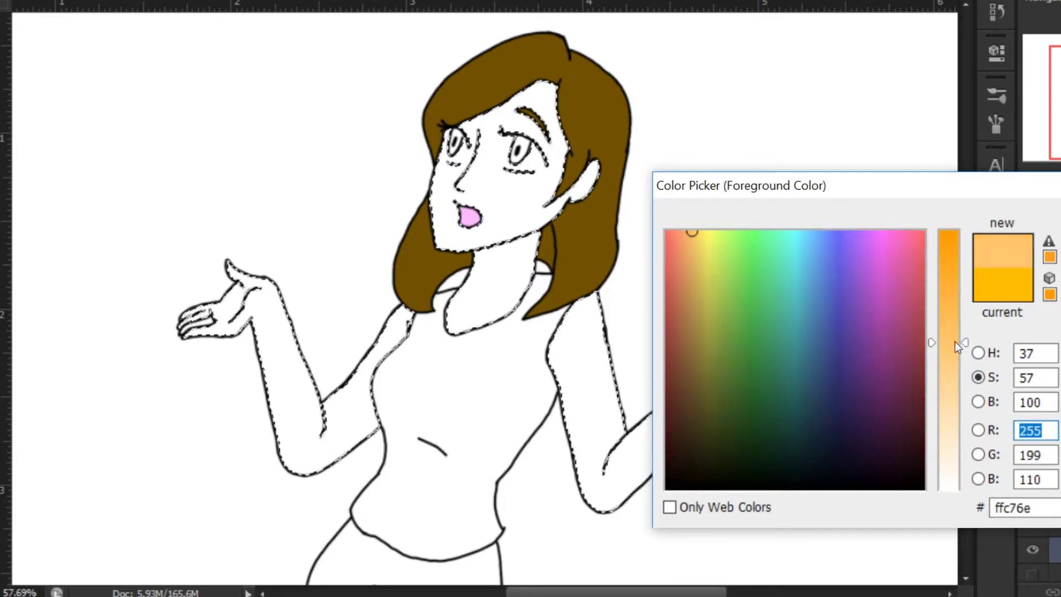
Adjust the foreground to peach #ffcd93 and fill the selected skin areas of the face, neck and arms.
click(978, 402)
click(978, 454)
click(950, 278)
click(950, 301)
click(979, 377)
click(965, 363)
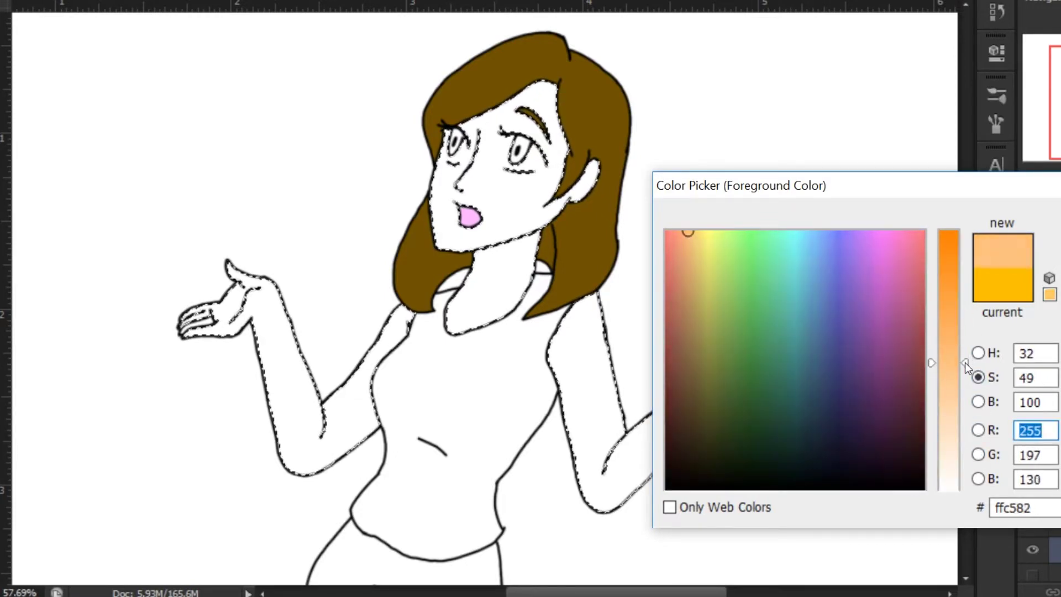
click(965, 377)
click(966, 380)
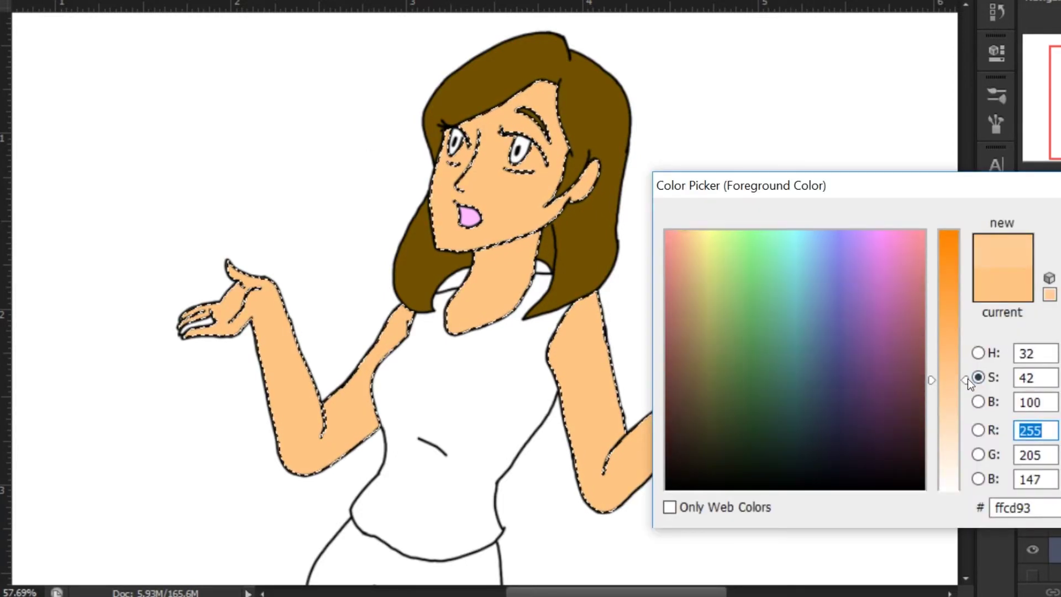
key(Return)
Fill the remaining white gap between the fingers of the left hand with the peach skin tone.
scroll(160, 343, up, 5)
scroll(840, 251, left, 3)
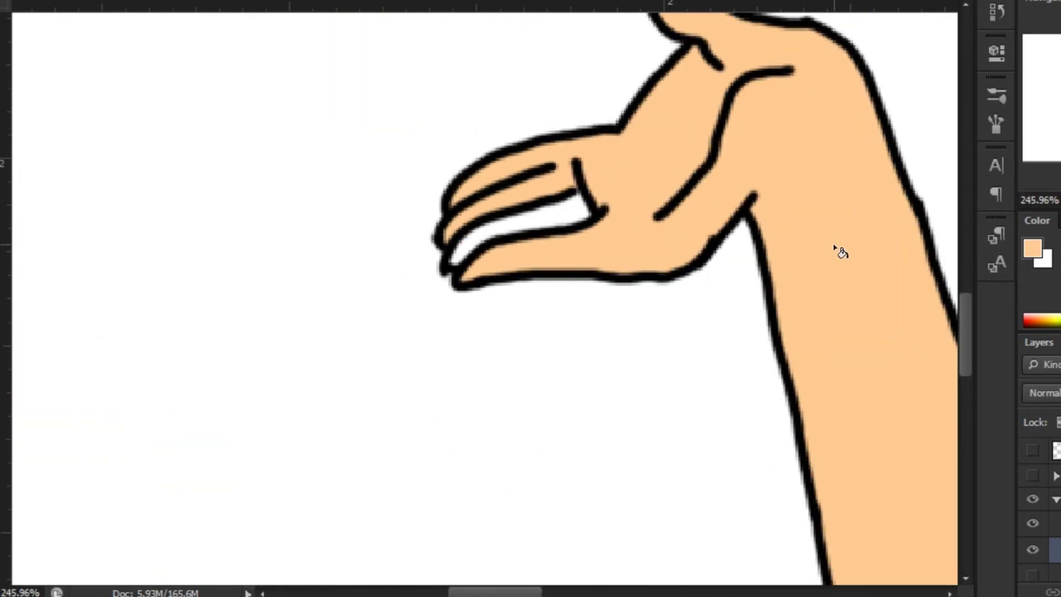
click(476, 232)
scroll(677, 148, down, 5)
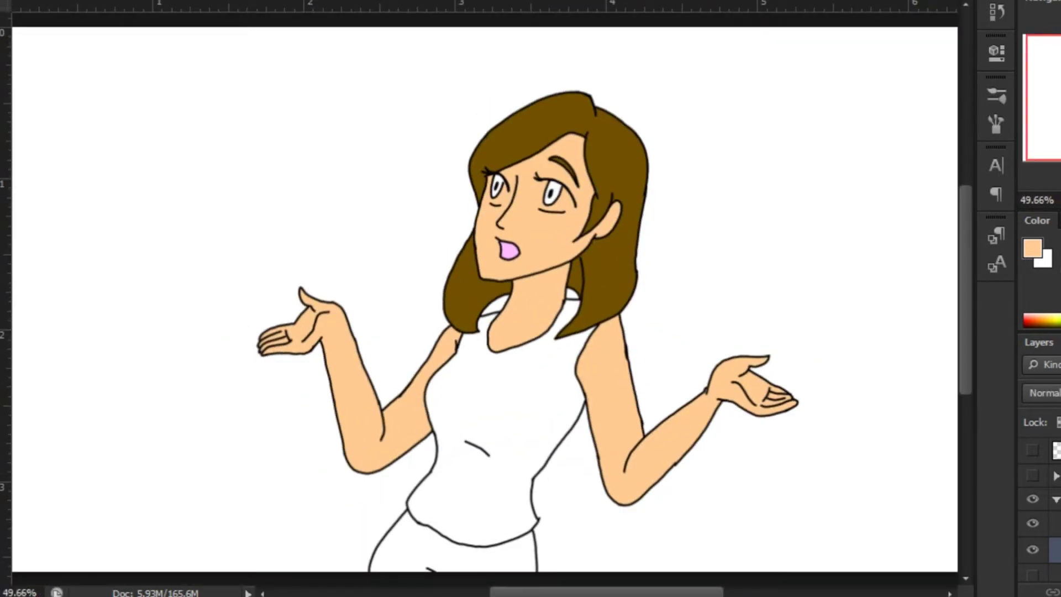
Save the peach foreground color as a new swatch named Skin1 and return to the color controls.
click(1057, 220)
click(1060, 220)
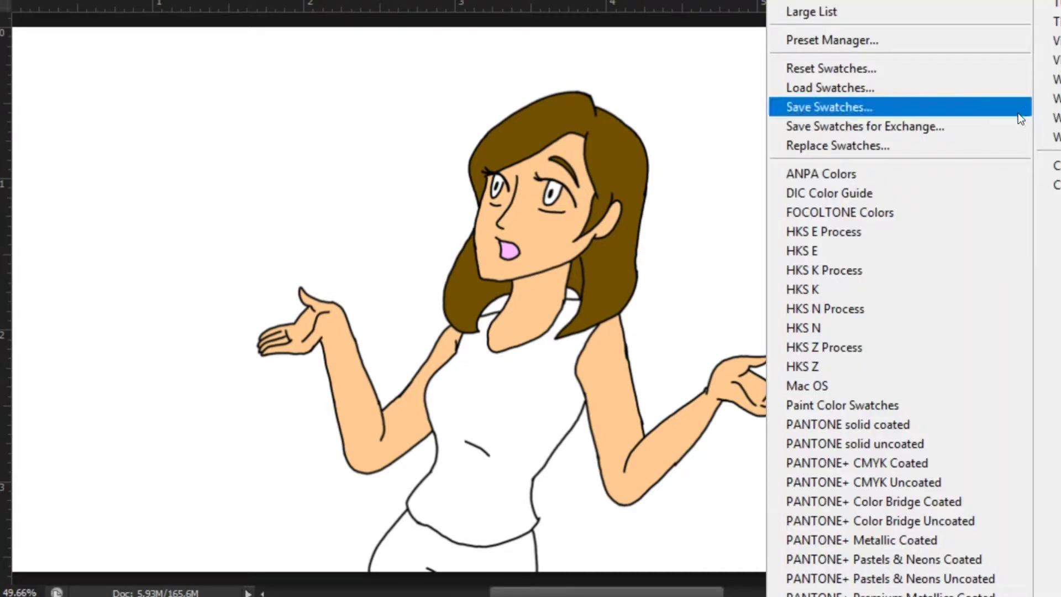
click(807, 2)
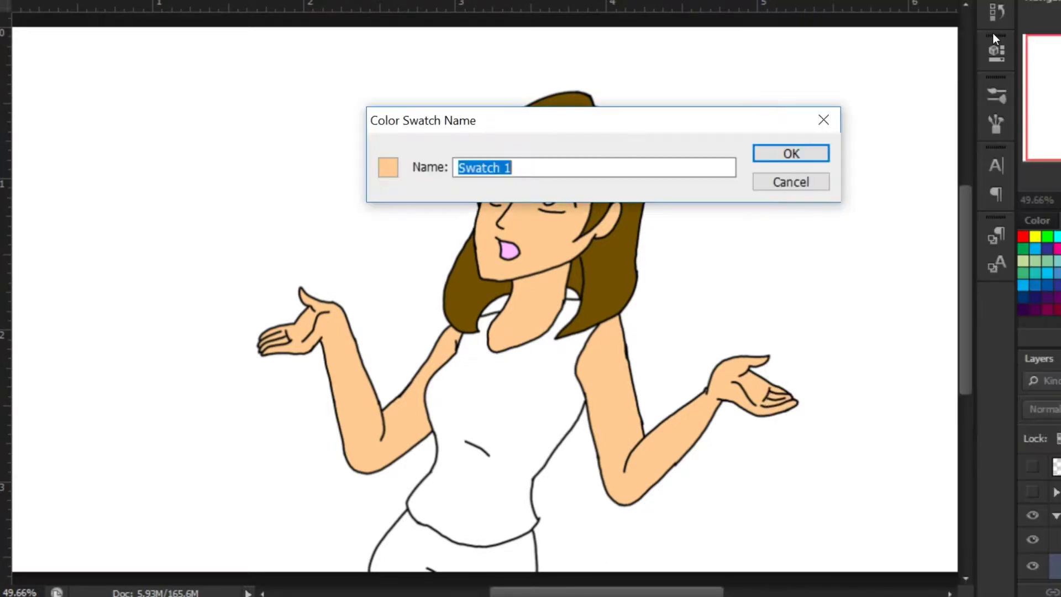
text(Skin1)
key(Return)
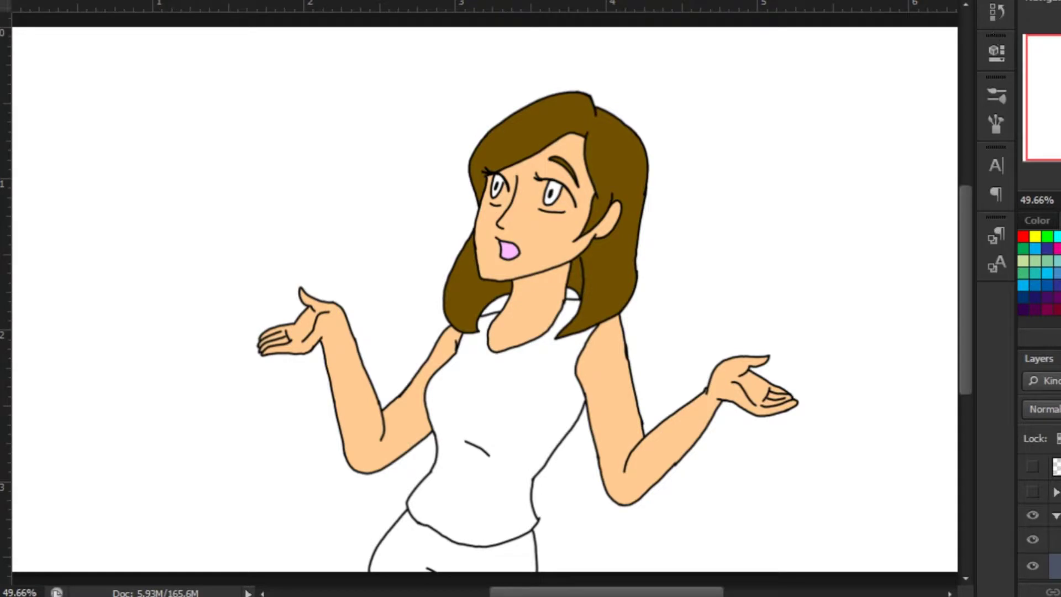
click(1045, 221)
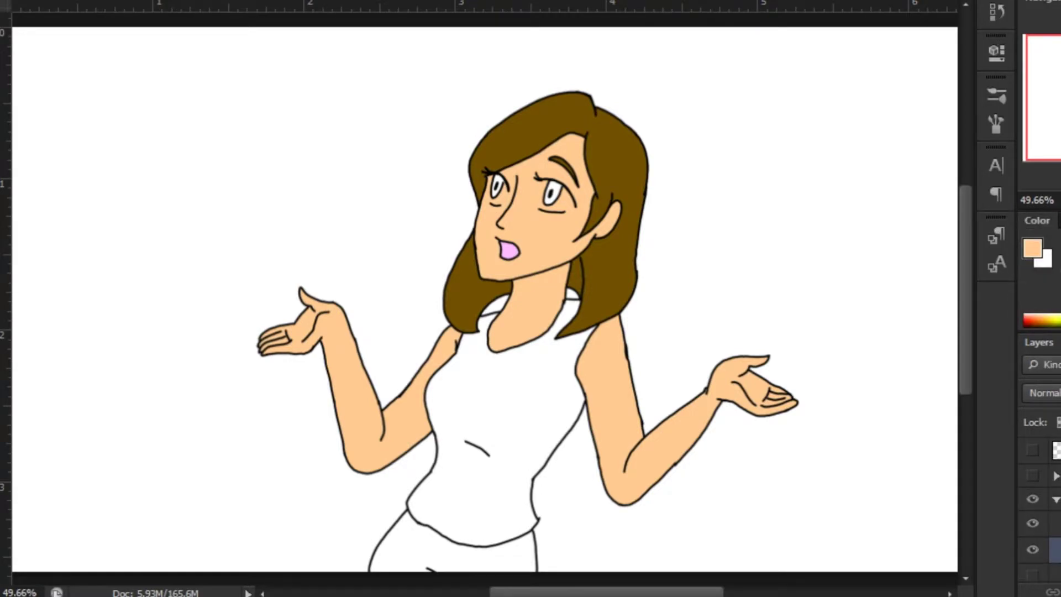
Paint the whites of both eyes white around the irises, inside the upper and lower lid lines.
scroll(514, 52, up, 5)
scroll(517, 154, down, 4)
scroll(829, 448, down, 3)
scroll(561, 107, up, 5)
drag(907, 368, 802, 241)
scroll(774, 238, up, 2)
key(x)
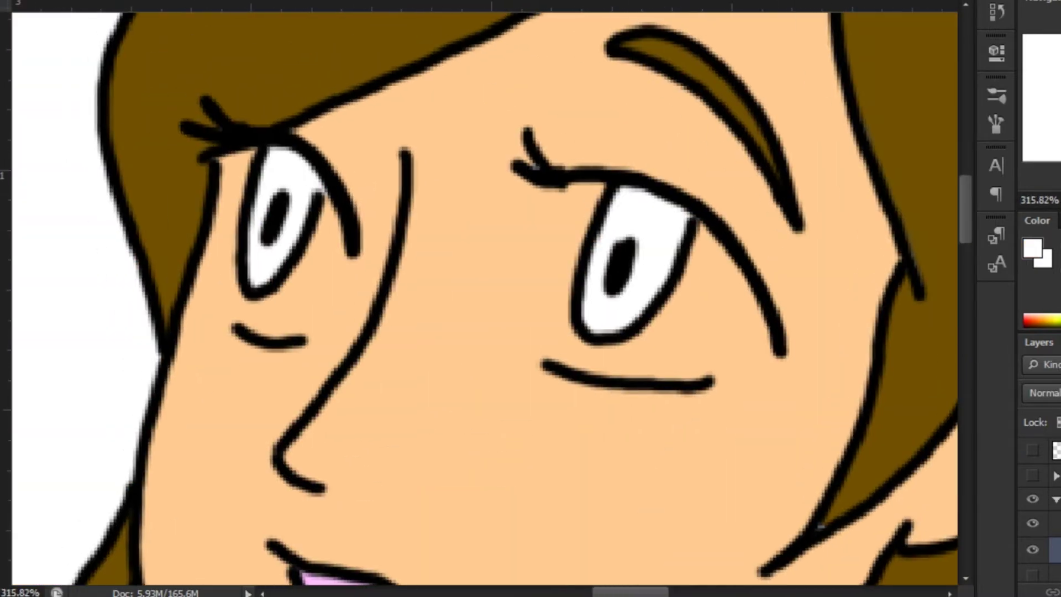
mouse_move(593, 197)
mouse_down()
mouse_move(553, 353)
mouse_move(566, 247)
mouse_move(608, 374)
mouse_move(676, 368)
mouse_move(772, 272)
mouse_up()
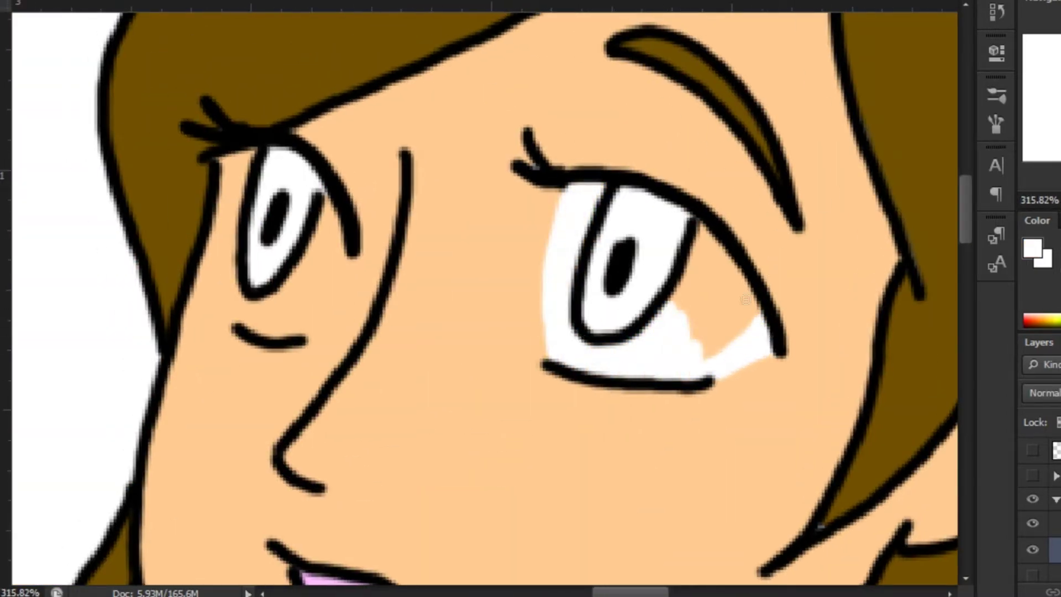
drag(696, 226, 739, 277)
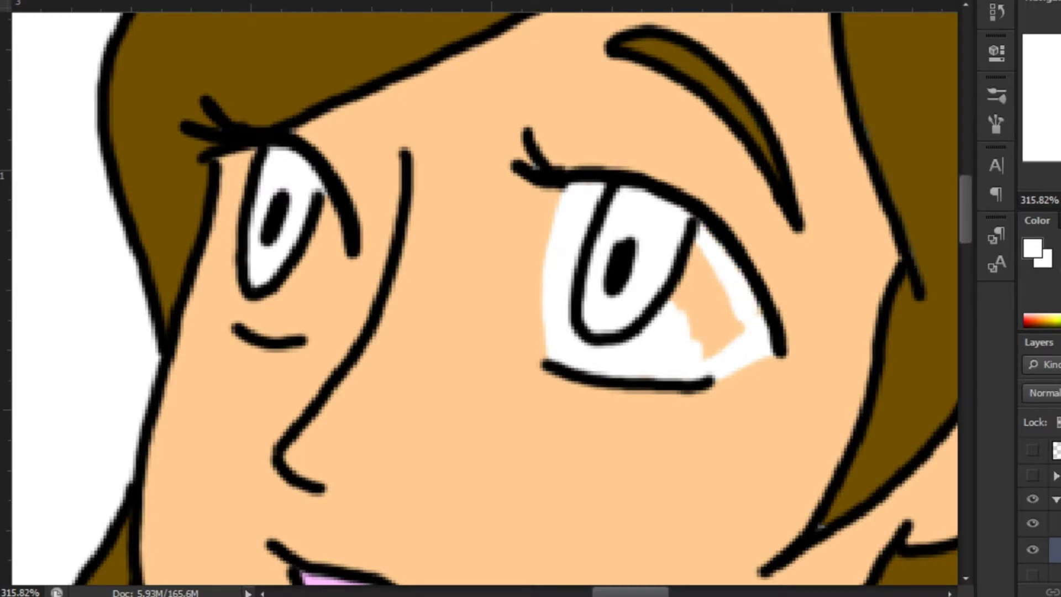
mouse_move(694, 286)
mouse_down()
mouse_move(713, 344)
mouse_move(735, 327)
mouse_up()
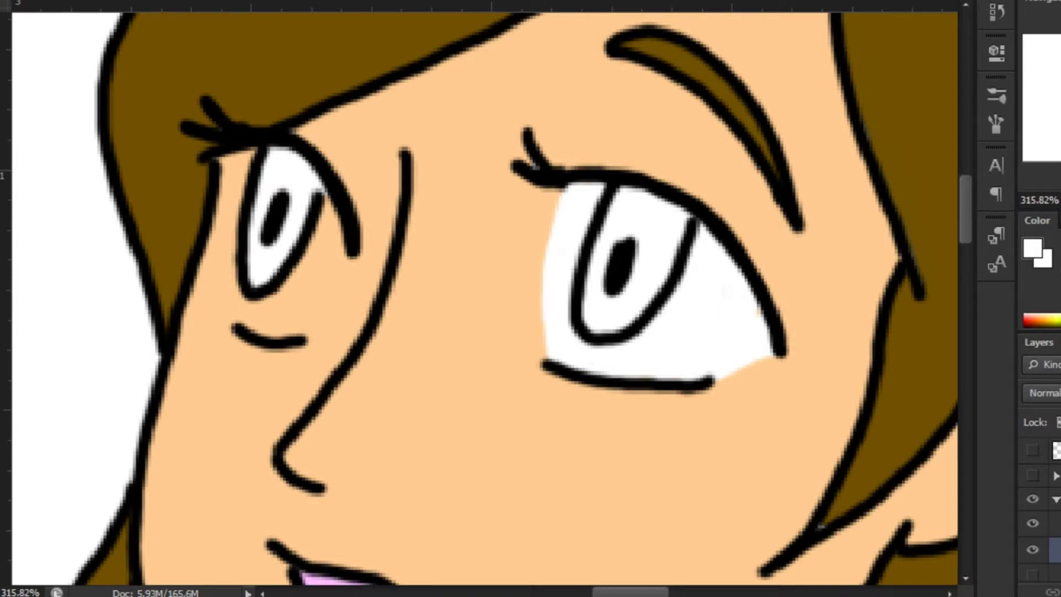
mouse_move(239, 151)
mouse_down()
mouse_move(246, 323)
mouse_move(235, 222)
mouse_up()
mouse_move(308, 317)
mouse_down()
mouse_move(324, 294)
mouse_move(291, 317)
mouse_move(319, 200)
mouse_up()
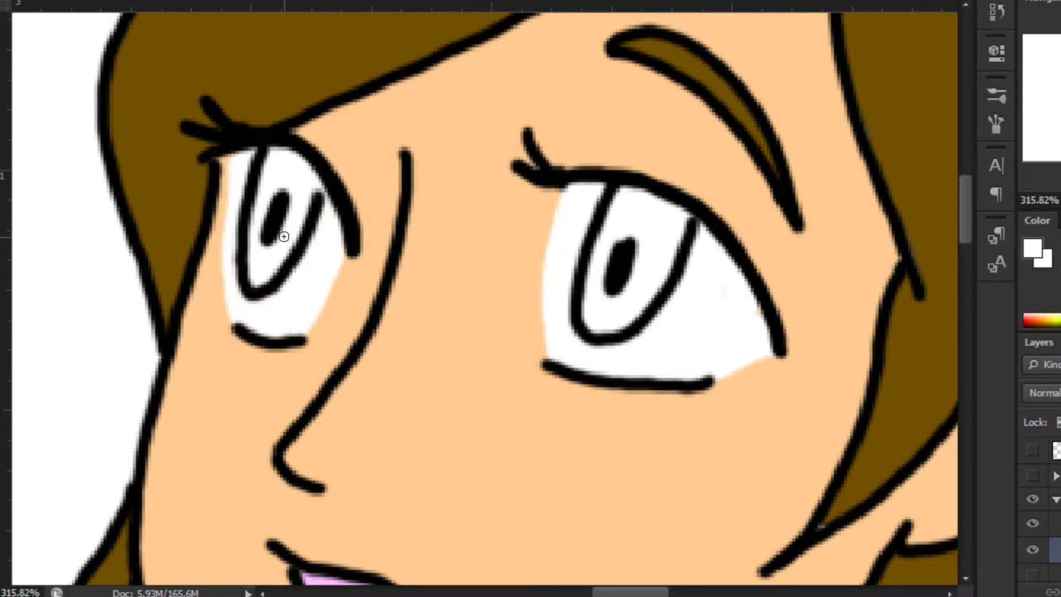
Set the foreground color to the muted blue #86c2d1 and start painting the iris of the larger eye.
click(1033, 248)
drag(815, 243, 804, 362)
click(978, 378)
click(964, 378)
click(978, 402)
click(967, 280)
click(978, 377)
click(968, 396)
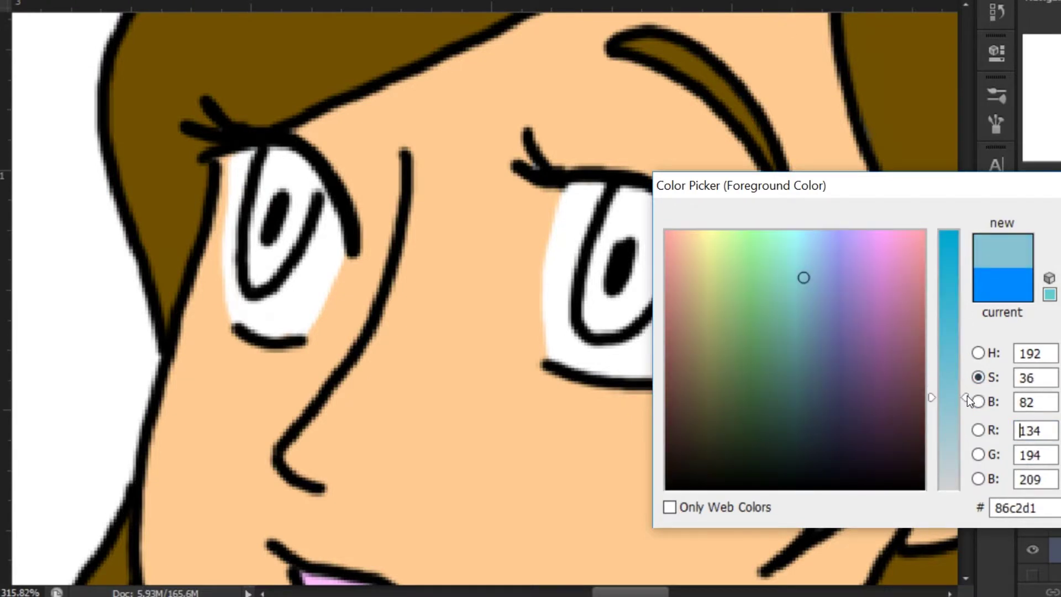
key(Return)
drag(607, 229, 625, 310)
Readjust the muted blue foreground color and paint the irises of both eyes.
click(1033, 248)
key(Return)
mouse_move(614, 221)
mouse_down()
mouse_move(648, 290)
mouse_move(664, 237)
mouse_move(640, 215)
mouse_up()
mouse_move(269, 260)
mouse_down()
mouse_move(293, 160)
mouse_move(310, 190)
mouse_up()
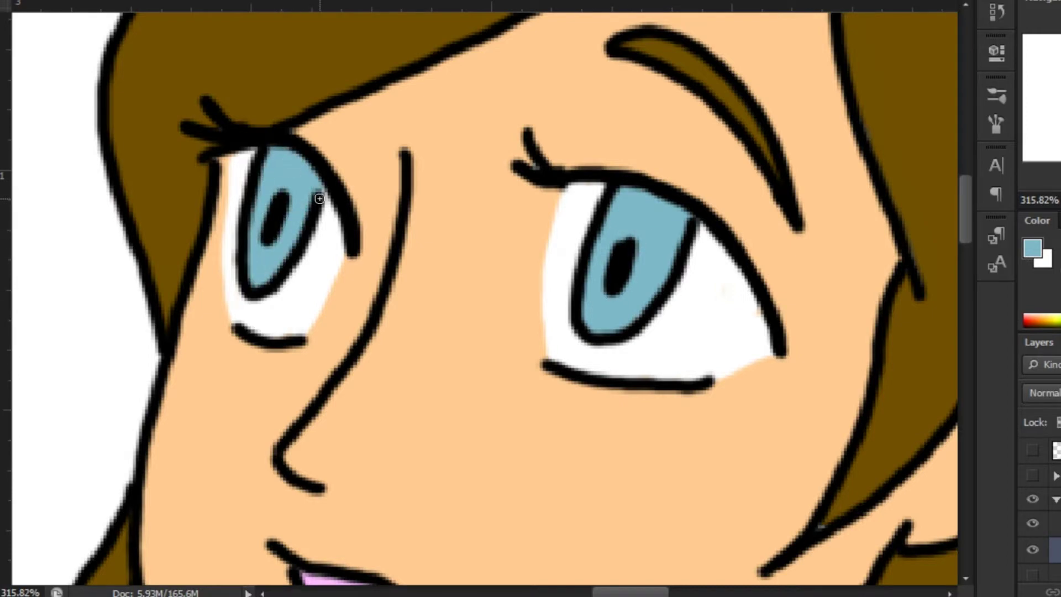
Select the tank top, fill it with bright blue and deselect.
scroll(319, 199, down, 5)
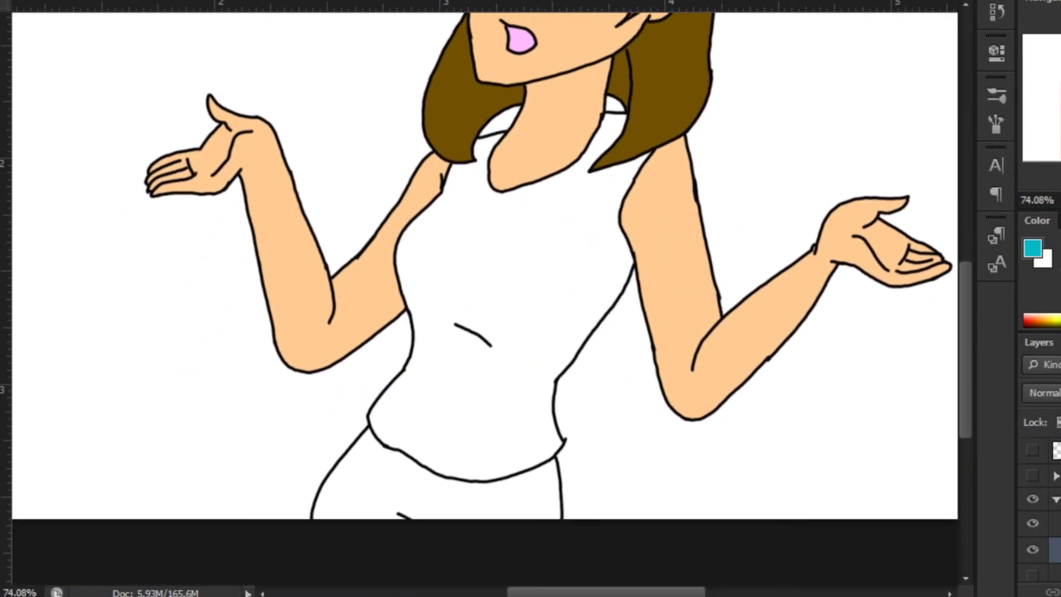
click(566, 233)
key(g)
click(522, 351)
key(ctrl+d)
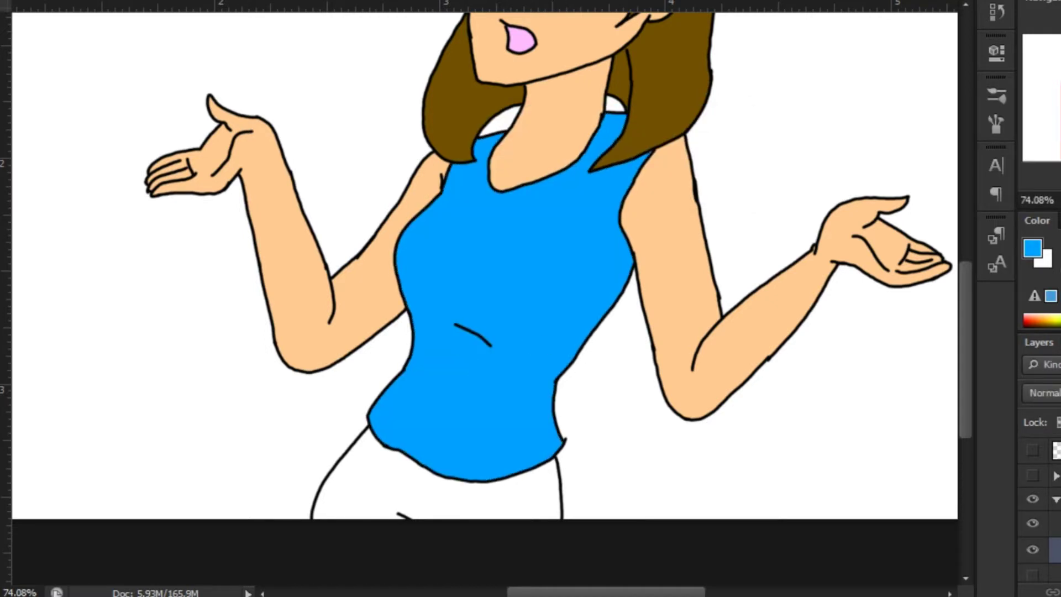
Set the foreground to a darker royal blue, then select the trousers and fill them.
click(1041, 253)
click(817, 338)
click(831, 315)
key(Return)
click(561, 464)
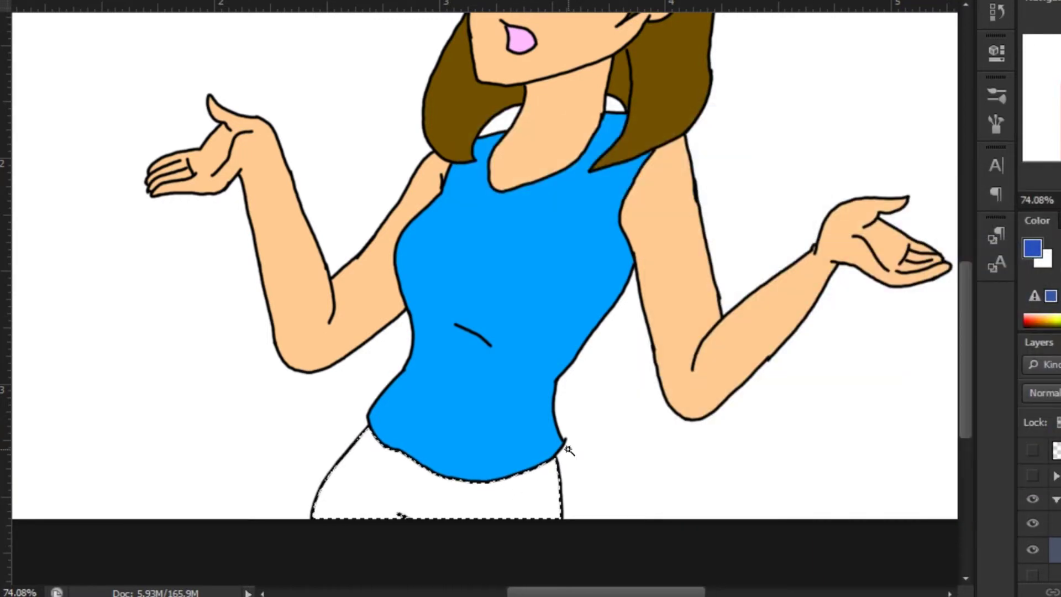
click(500, 514)
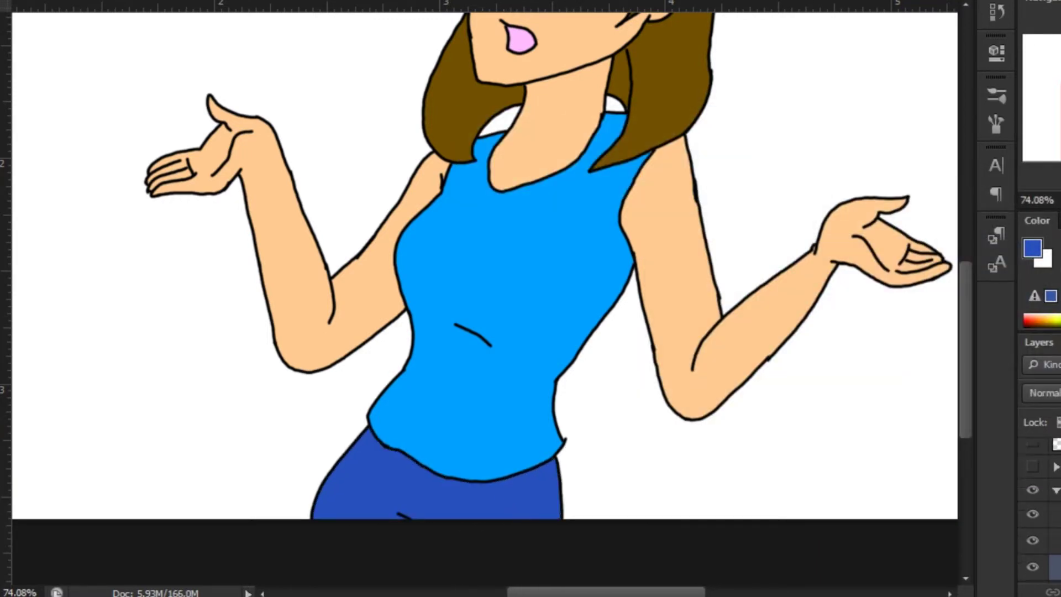
Set the foreground color to a pale lavender and fill the background layer behind the woman.
key(ctrl+minus)
key(ctrl+minus)
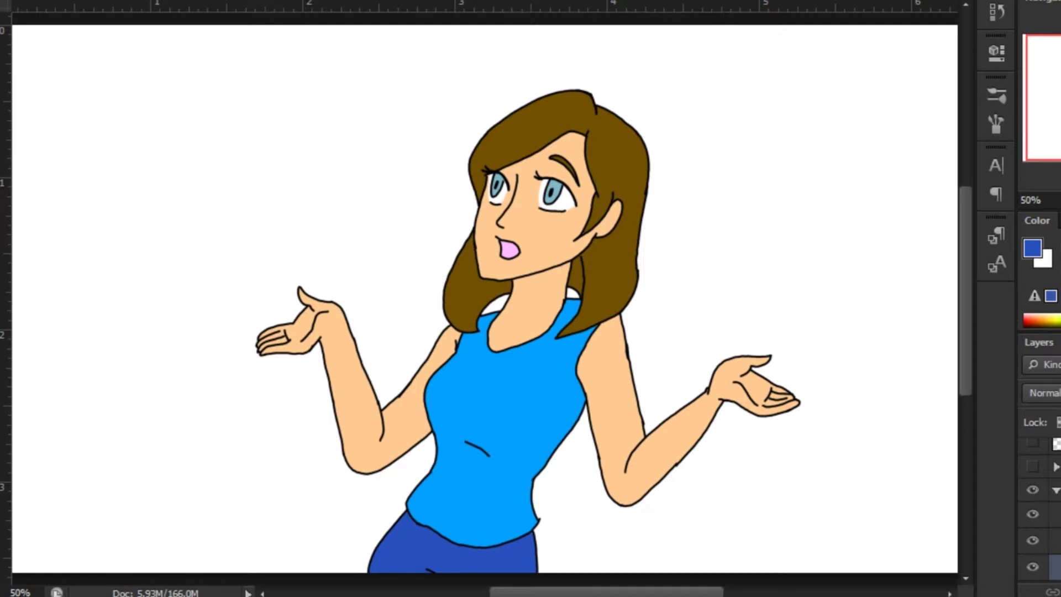
click(1033, 248)
click(782, 421)
key(Return)
click(76, 273)
click(1033, 248)
key(Return)
click(1027, 248)
click(978, 378)
click(950, 425)
key(Return)
key(alt+BackSpace)
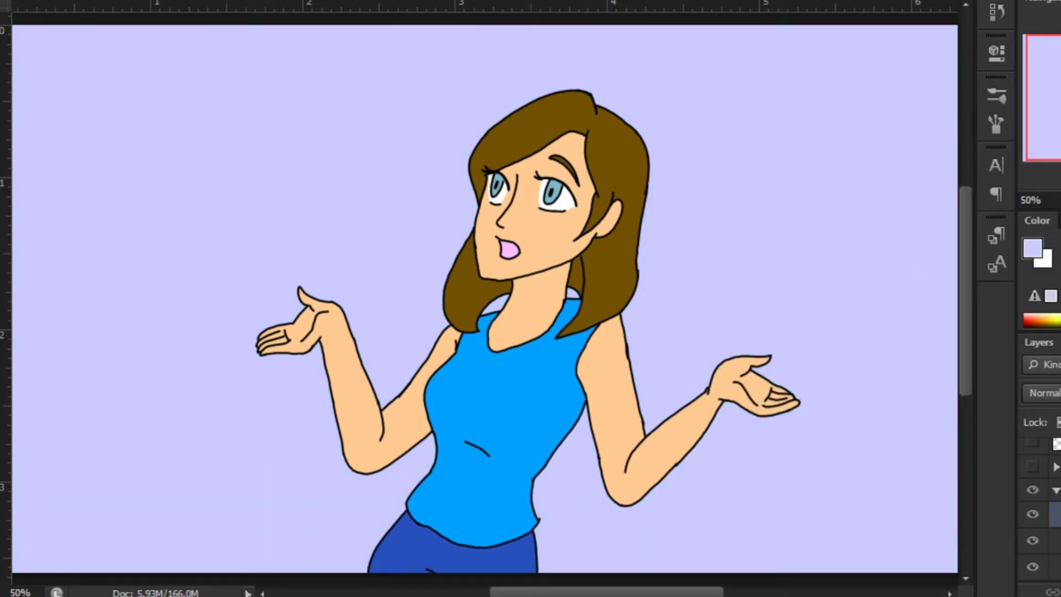
Paint an oval white highlight above the pupil in the iris of each eye.
scroll(535, 162, up, 5)
scroll(535, 163, down, 2)
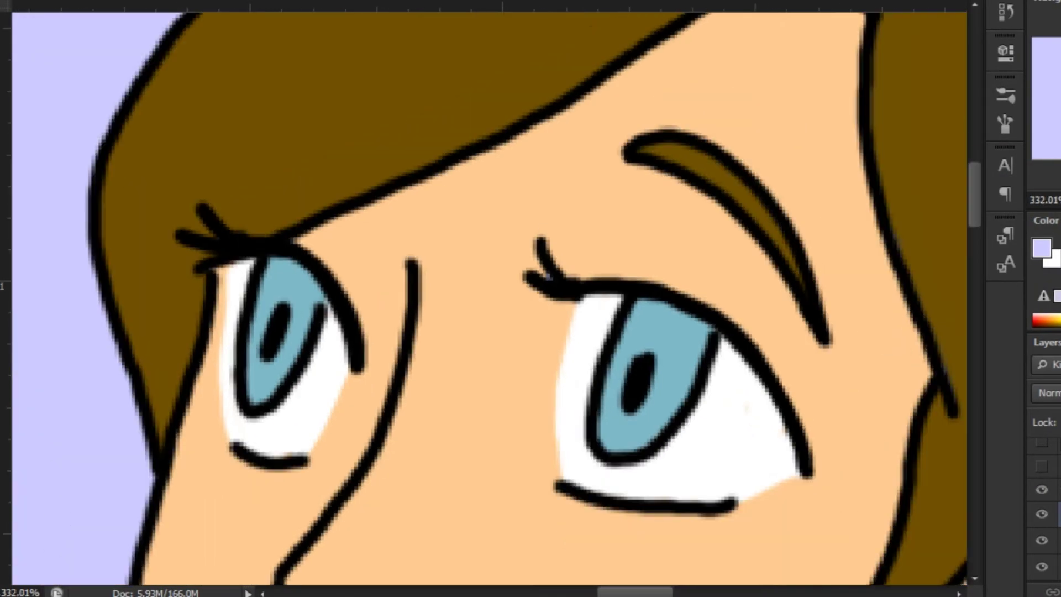
drag(271, 301, 285, 274)
drag(636, 352, 656, 337)
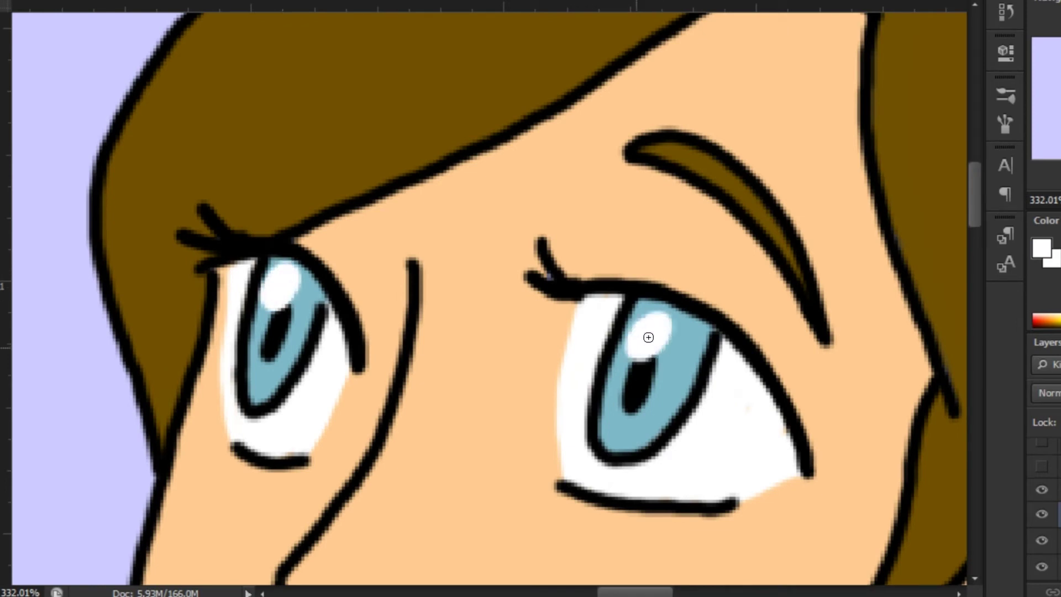
Fill the next drawing's backing layer with white and show the blue sketch of two birds perched on a cuff.
key(ctrl+0)
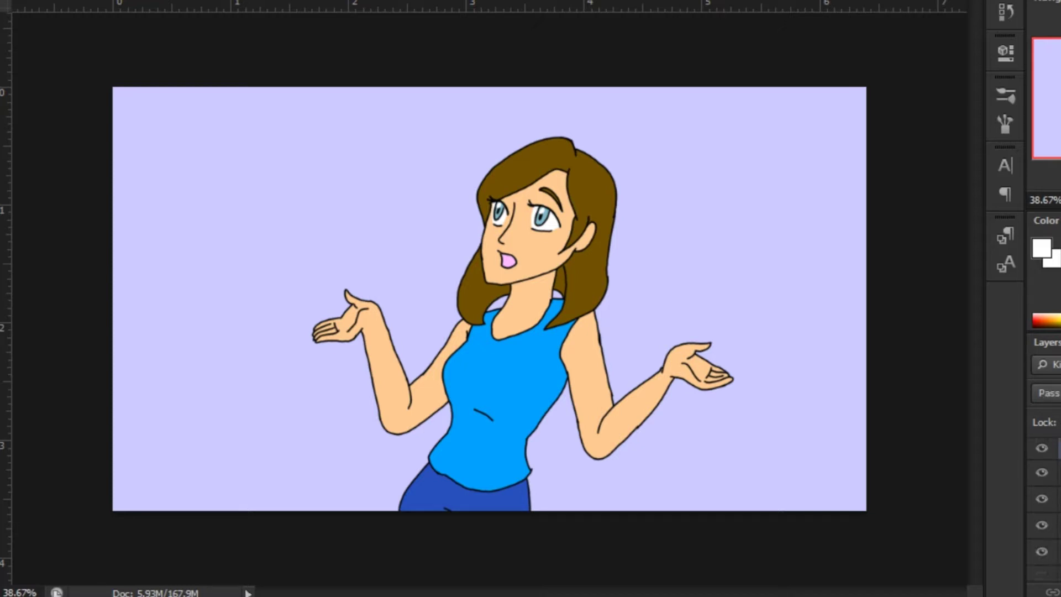
key(alt+BackSpace)
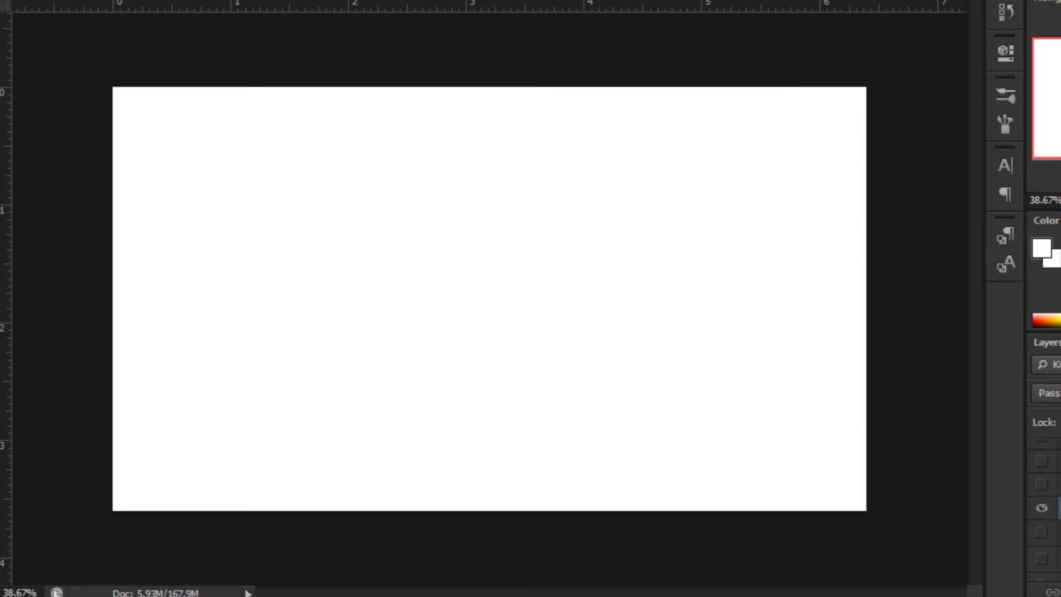
click(1042, 532)
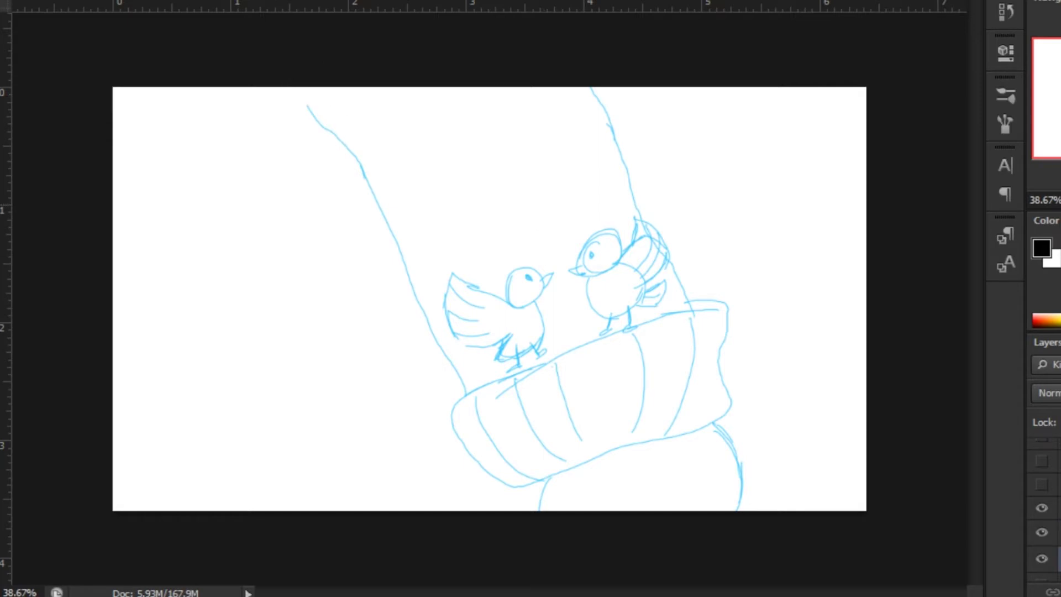
Ink the cuff's left side, long lower edge and lower right corner in black over the blue sketch.
scroll(486, 285, up, 5)
scroll(611, 161, down, 5)
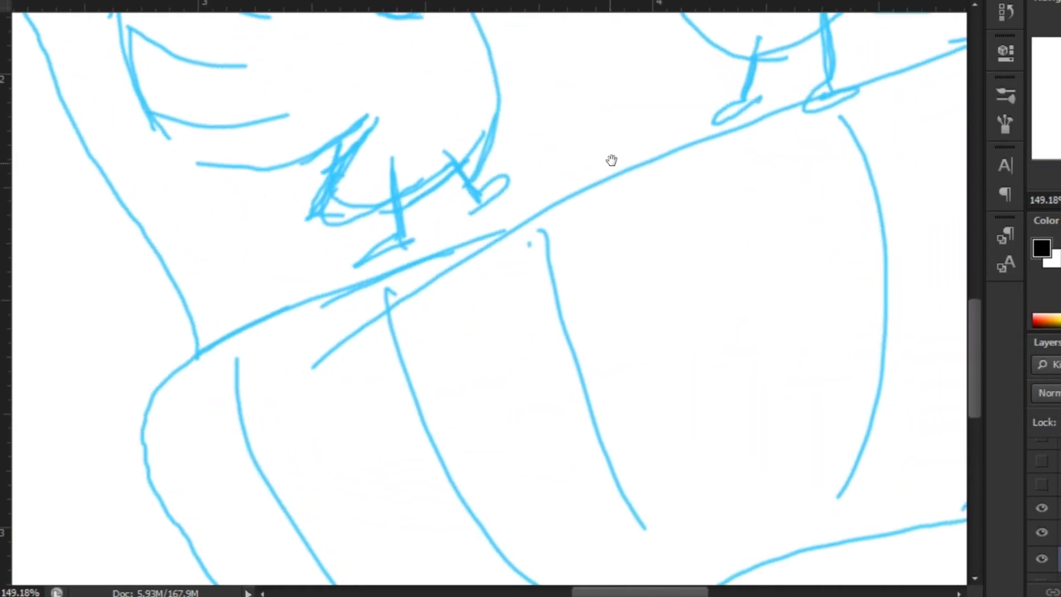
mouse_move(524, 120)
mouse_down()
mouse_move(168, 260)
mouse_move(209, 556)
mouse_up()
drag(419, 456, 299, 277)
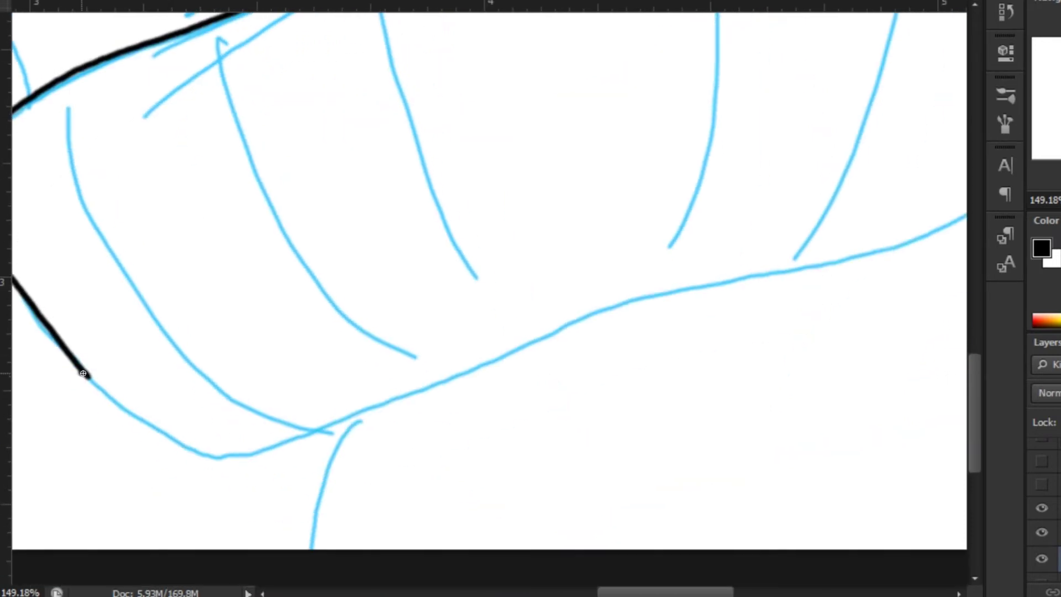
mouse_move(88, 378)
mouse_down()
mouse_move(254, 450)
mouse_move(658, 296)
mouse_move(920, 247)
mouse_move(964, 222)
mouse_up()
drag(964, 74, 620, 229)
drag(591, 248, 539, 364)
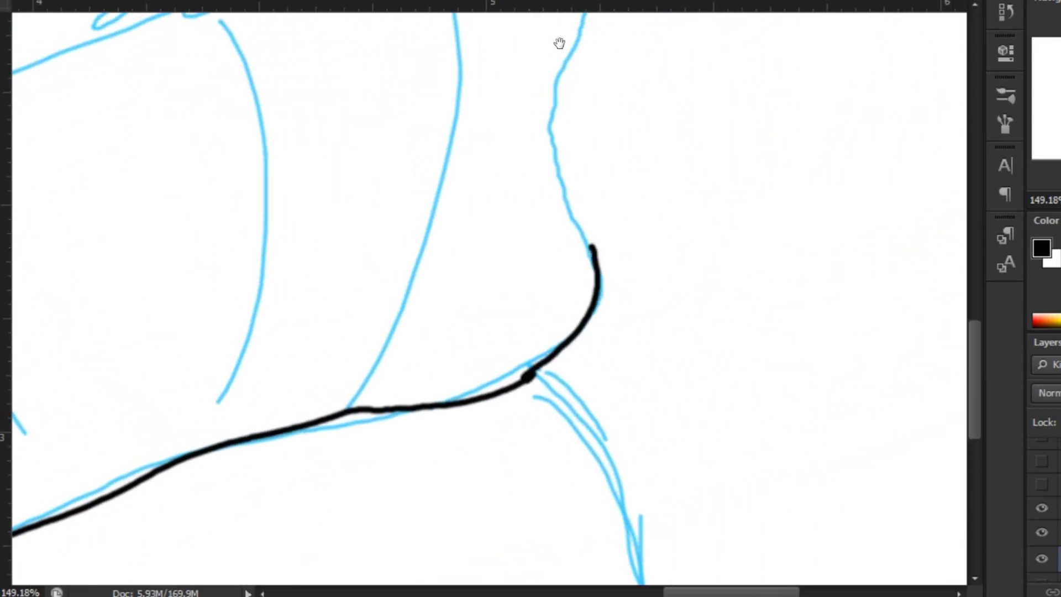
Ink the right end and upper edge of the cuff in black, redoing the unsatisfactory stroke.
drag(559, 43, 575, 219)
mouse_move(453, 69)
mouse_down()
mouse_move(600, 138)
mouse_move(604, 94)
mouse_move(597, 166)
mouse_up()
key(ctrl+z)
mouse_move(564, 301)
mouse_down()
mouse_move(596, 179)
mouse_move(607, 423)
mouse_up()
mouse_move(481, 88)
mouse_down()
mouse_move(834, 177)
mouse_move(616, 238)
mouse_move(327, 359)
mouse_up()
mouse_move(799, 152)
mouse_down()
mouse_move(794, 421)
mouse_move(705, 231)
mouse_up()
Ink the right outline of the limb above the cuff in black, passing behind the right bird.
mouse_move(579, 50)
mouse_down()
mouse_move(705, 229)
mouse_move(763, 516)
mouse_up()
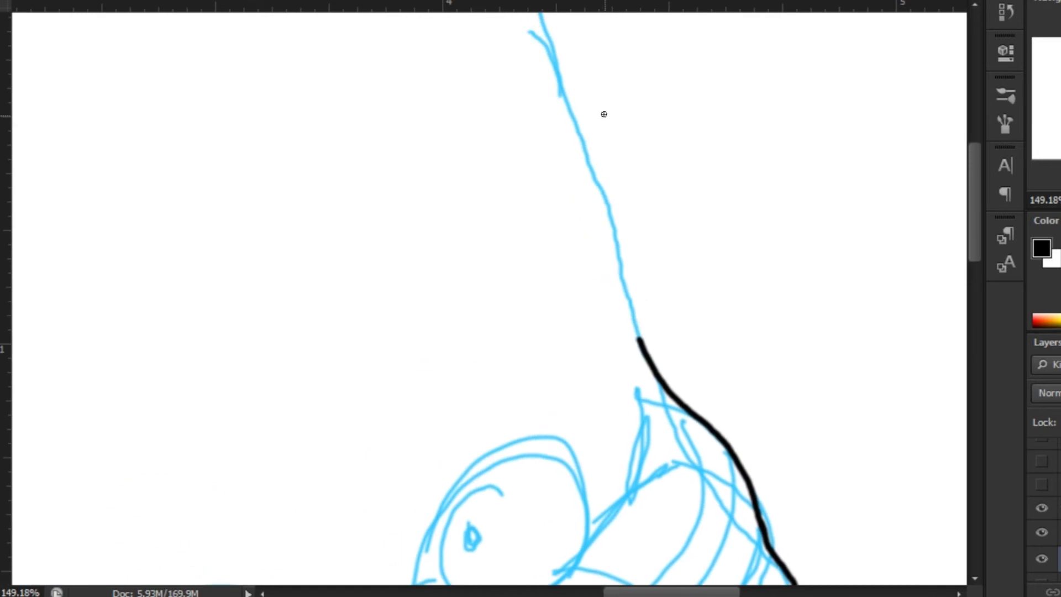
drag(637, 341, 547, 42)
scroll(571, 348, up, 6)
mouse_move(29, 405)
mouse_down()
mouse_move(548, 326)
mouse_move(881, 384)
mouse_up()
Ink the left outline of the limb in black down to the cuff.
mouse_move(198, 199)
mouse_down()
mouse_move(265, 315)
mouse_move(438, 516)
mouse_up()
drag(416, 443, 356, 254)
mouse_move(370, 315)
mouse_down()
mouse_move(505, 581)
mouse_move(386, 220)
mouse_move(533, 577)
mouse_up()
mouse_move(521, 490)
mouse_down()
mouse_move(450, 278)
mouse_move(395, 179)
mouse_up()
drag(410, 254, 529, 463)
drag(529, 462, 464, 575)
Ink the curved fold lines across the cuff and its remaining sketch lines in black.
drag(719, 553, 633, 289)
drag(706, 447, 661, 550)
mouse_move(773, 309)
mouse_down()
mouse_move(627, 351)
mouse_move(296, 301)
mouse_up()
drag(592, 317, 722, 543)
mouse_move(687, 83)
mouse_down()
mouse_move(682, 379)
mouse_move(631, 533)
mouse_up()
drag(459, 139, 455, 528)
drag(321, 353, 512, 316)
drag(320, 225, 472, 583)
drag(327, 336, 458, 154)
mouse_move(274, 99)
mouse_down()
mouse_move(436, 397)
mouse_move(506, 434)
mouse_up()
Ink the remaining upper outlines of the limb above the cuff in black.
drag(133, 148, 247, 400)
drag(376, 77, 489, 575)
Ink the left bird's head, beak, eye and legs in orange, replacing the black trial stroke on its head.
drag(380, 272, 512, 208)
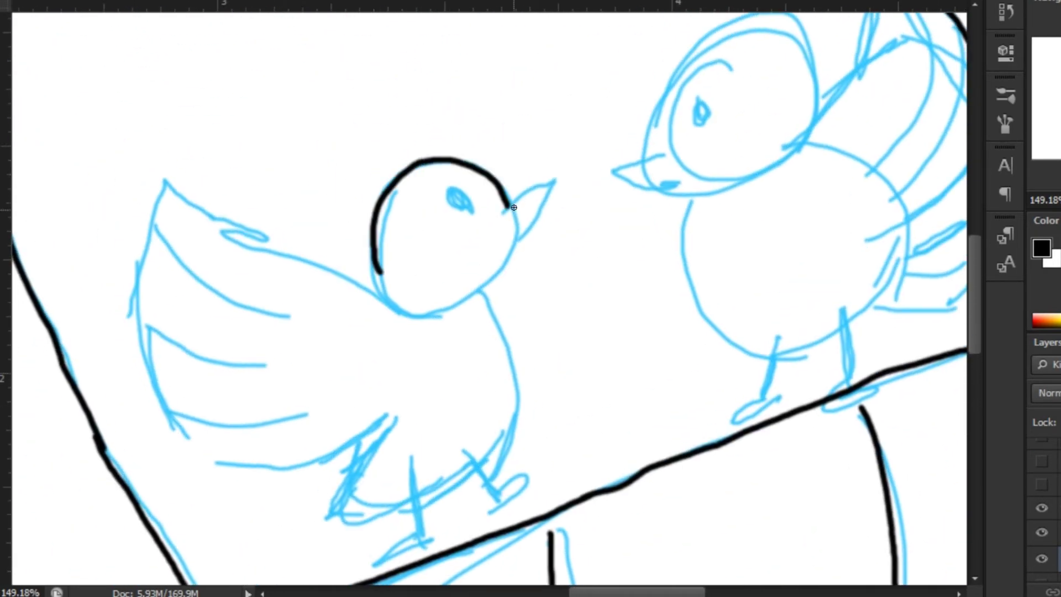
key(ctrl+z)
drag(386, 303, 465, 165)
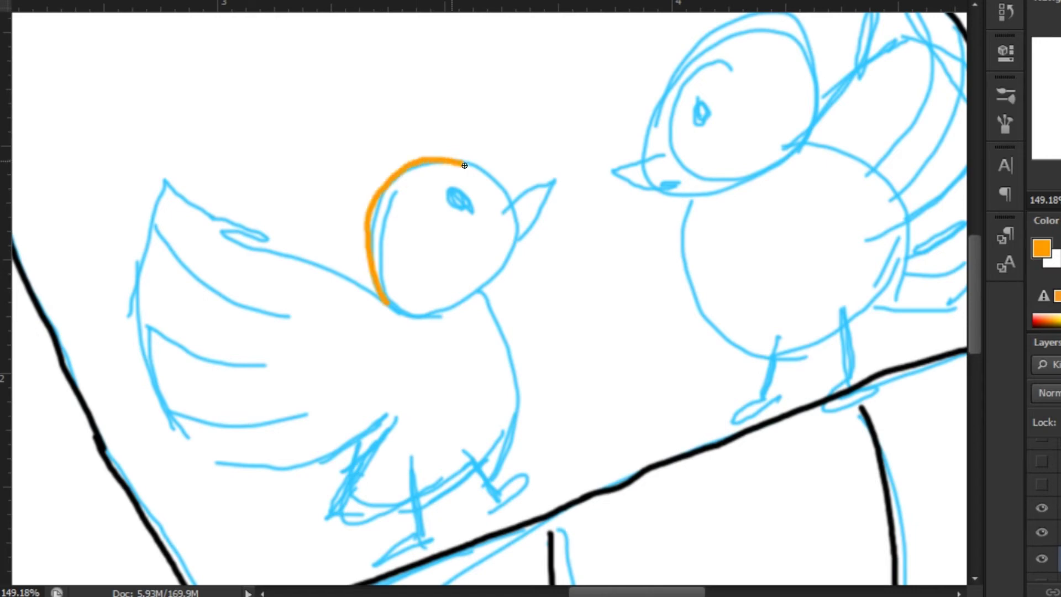
drag(476, 303, 519, 240)
drag(424, 350, 407, 218)
drag(397, 327, 375, 425)
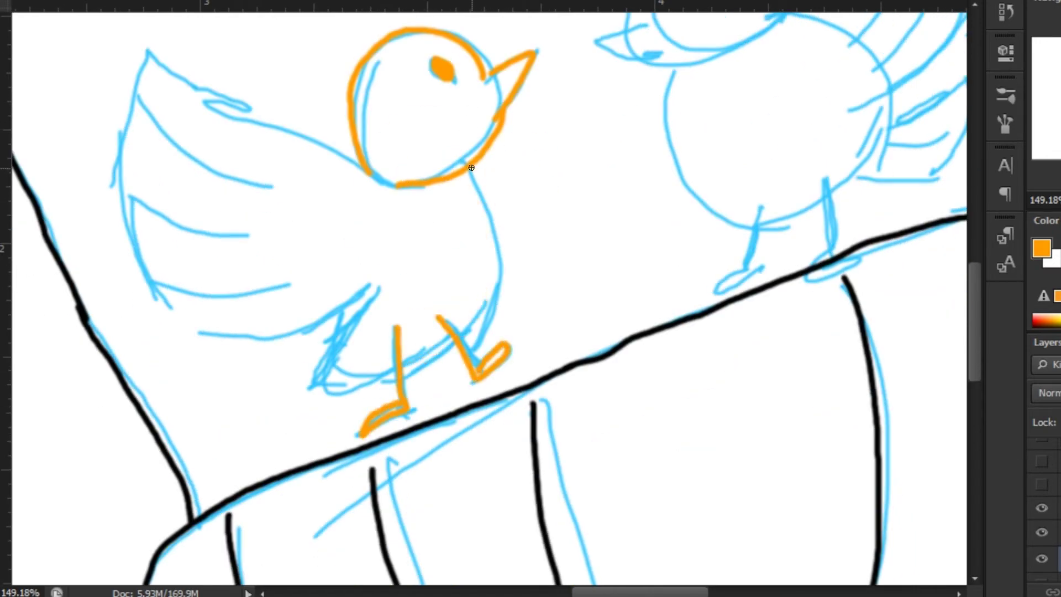
Ink the left bird's body, tail and layered wing feathers in orange, redoing the unsatisfactory feather stroke.
drag(469, 165, 487, 301)
drag(327, 93, 446, 140)
mouse_move(500, 227)
mouse_down()
mouse_move(264, 98)
mouse_move(390, 232)
mouse_up()
drag(253, 142, 365, 272)
drag(240, 188, 384, 297)
drag(241, 233, 360, 327)
mouse_move(259, 292)
mouse_down()
mouse_move(367, 343)
mouse_move(293, 336)
mouse_move(409, 348)
mouse_up()
key(ctrl+z)
drag(283, 327, 409, 370)
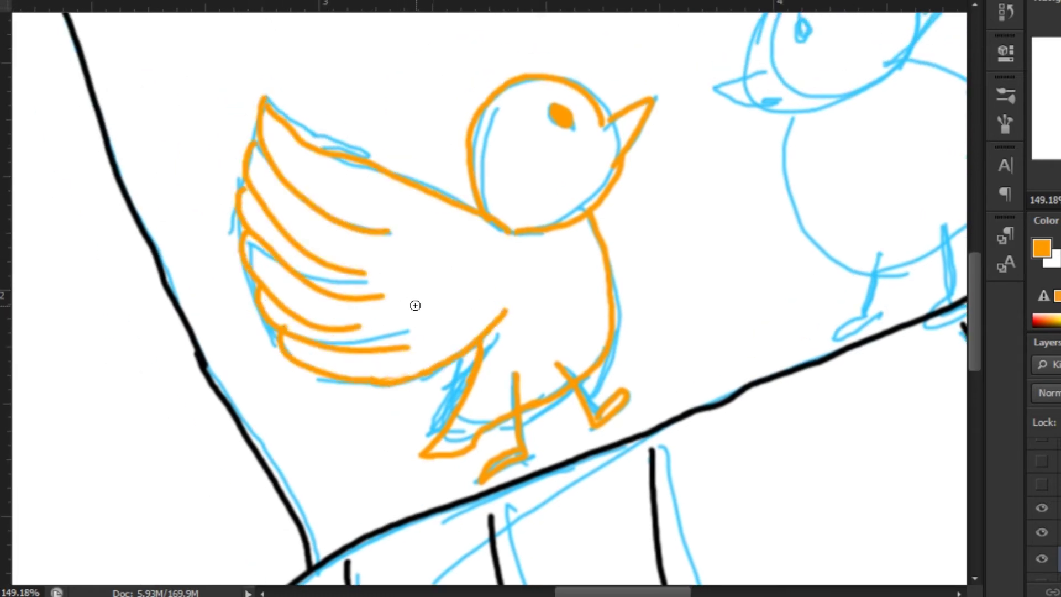
Ink the raised wing feathers of the right bird in orange, redoing the unsatisfactory stroke.
scroll(415, 305, up, 5)
scroll(416, 306, right, 5)
mouse_move(598, 362)
mouse_down()
mouse_move(662, 238)
mouse_move(644, 356)
mouse_up()
mouse_move(714, 162)
mouse_down()
mouse_move(735, 276)
mouse_move(680, 357)
mouse_up()
drag(708, 378, 779, 251)
key(ctrl+z)
drag(708, 379, 775, 280)
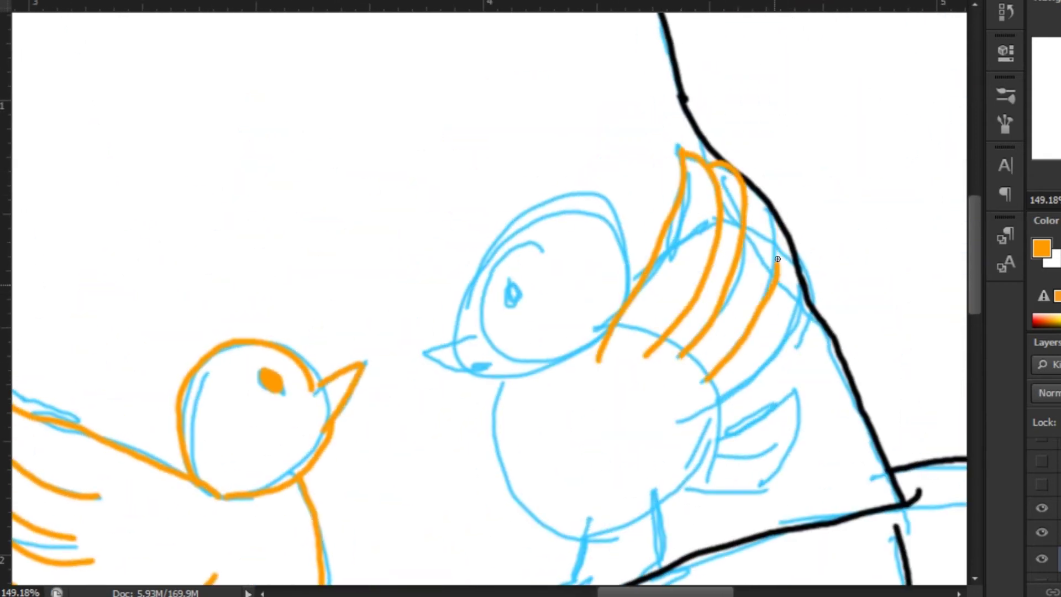
Ink the right bird's tail, legs, round body, head, beak and eye in orange.
mouse_move(698, 417)
mouse_down()
mouse_move(800, 265)
mouse_move(755, 502)
mouse_move(595, 515)
mouse_up()
scroll(687, 383, down, 3)
scroll(687, 383, left, 2)
mouse_move(538, 299)
mouse_down()
mouse_move(566, 424)
mouse_move(691, 427)
mouse_up()
drag(518, 289, 640, 255)
drag(538, 190, 535, 218)
mouse_move(491, 251)
mouse_down()
mouse_move(619, 119)
mouse_move(660, 218)
mouse_up()
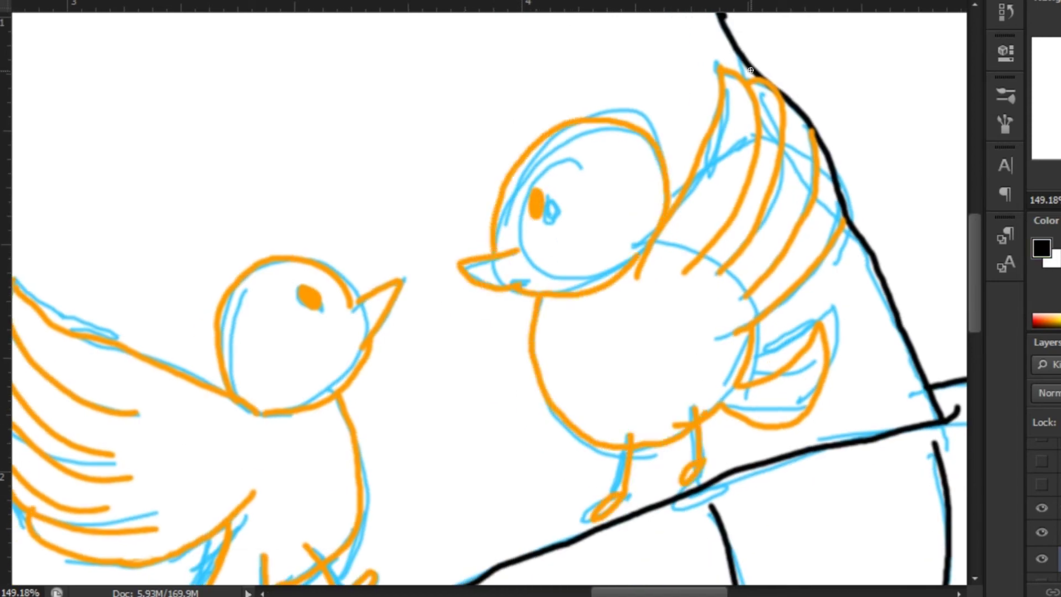
Colorize the inked line art light blue with Hue/Saturation, using hue 200, saturation 100 and lightness +62.
scroll(615, 247, down, 3)
scroll(615, 248, down, 5)
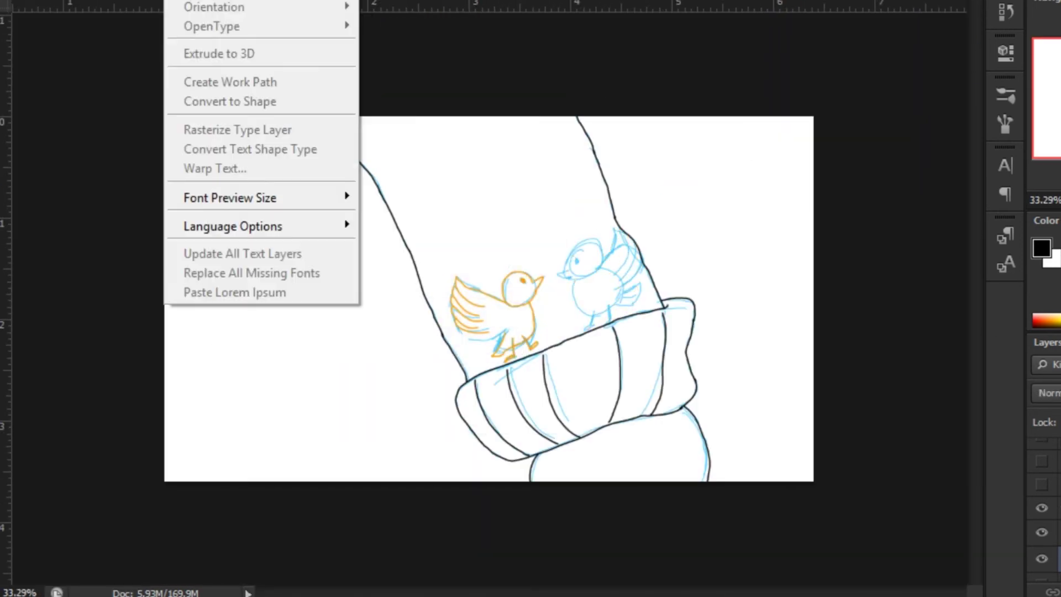
click(403, 81)
drag(829, 244, 839, 248)
click(1029, 312)
drag(772, 243, 921, 244)
drag(820, 292, 882, 292)
drag(721, 195, 741, 195)
drag(827, 187, 830, 197)
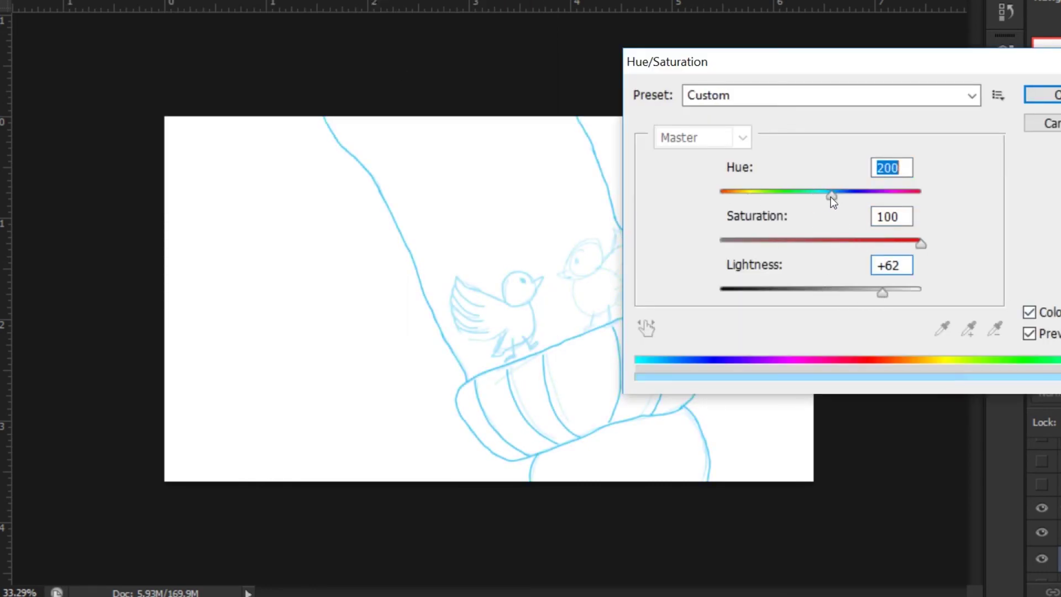
key(Return)
Retrace the left end and lower edge of the cuff in black over the blue line art.
scroll(391, 327, up, 5)
scroll(390, 326, down, 5)
mouse_move(550, 107)
mouse_down()
mouse_move(455, 142)
mouse_move(353, 436)
mouse_move(476, 578)
mouse_up()
scroll(594, 99, down, 3)
scroll(595, 100, right, 3)
mouse_move(276, 374)
mouse_down()
mouse_move(556, 355)
mouse_move(452, 412)
mouse_move(951, 216)
mouse_up()
scroll(441, 313, up, 3)
scroll(441, 313, left, 2)
drag(245, 131, 529, 545)
scroll(592, 116, down, 3)
scroll(592, 116, right, 5)
drag(428, 200, 841, 48)
Retrace the right end of the cuff in black, undoing the unsatisfactory strokes.
scroll(841, 47, up, 4)
scroll(840, 48, right, 1)
mouse_move(752, 217)
mouse_down()
mouse_move(771, 274)
mouse_move(758, 335)
mouse_up()
scroll(757, 335, up, 4)
scroll(757, 335, right, 1)
mouse_move(561, 113)
mouse_down()
mouse_move(682, 111)
mouse_move(738, 193)
mouse_up()
key(ctrl+z)
mouse_move(568, 119)
mouse_down()
mouse_move(594, 112)
mouse_move(710, 237)
mouse_move(745, 191)
mouse_move(713, 461)
mouse_move(728, 539)
mouse_up()
key(ctrl+z)
Retrace the upper edge of the cuff beneath the birds in black, undoing the unsatisfactory long stroke.
scroll(748, 199, up, 2)
scroll(749, 199, left, 3)
mouse_move(776, 176)
mouse_down()
mouse_move(468, 288)
mouse_move(13, 480)
mouse_up()
key(ctrl+z)
scroll(575, 239, left, 5)
scroll(575, 240, down, 2)
scroll(602, 337, down, 1)
drag(603, 338, 737, 288)
Retrace two curved fold lines in the left half of the cuff in black.
scroll(737, 288, right, 7)
scroll(737, 289, down, 3)
drag(123, 148, 408, 526)
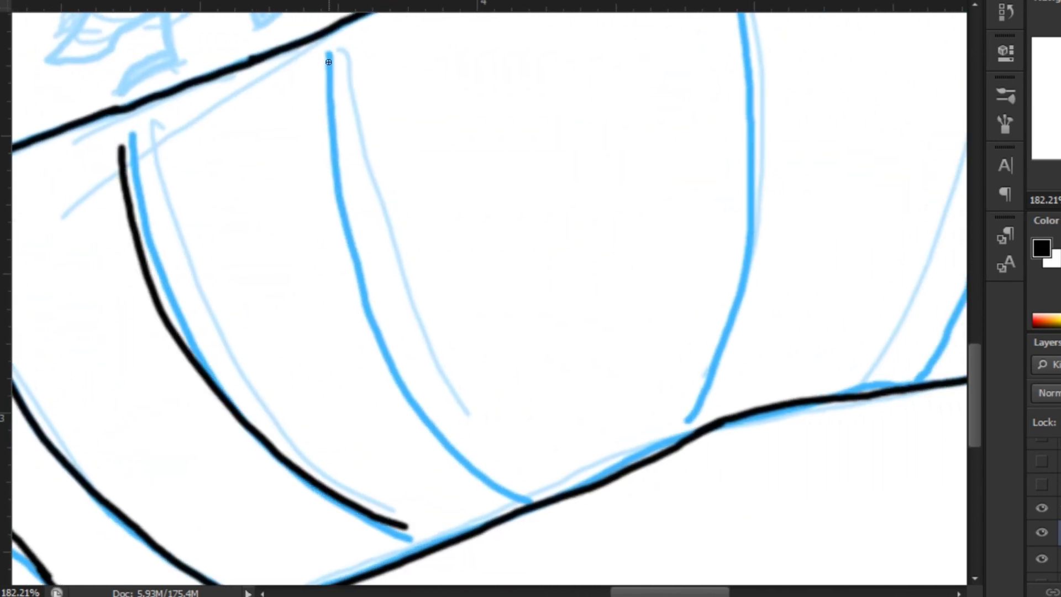
drag(325, 65, 514, 481)
Retrace the remaining fold lines in the right half of the cuff in black.
scroll(599, 244, up, 1)
scroll(599, 244, right, 1)
scroll(599, 243, up, 1)
drag(575, 58, 629, 440)
drag(607, 302, 624, 167)
drag(645, 305, 575, 439)
mouse_move(940, 138)
mouse_down()
mouse_move(680, 409)
mouse_move(675, 373)
mouse_up()
mouse_move(651, 54)
mouse_down()
mouse_move(635, 343)
mouse_move(594, 583)
mouse_up()
drag(622, 482, 692, 338)
scroll(692, 338, up, 10)
scroll(698, 266, right, 2)
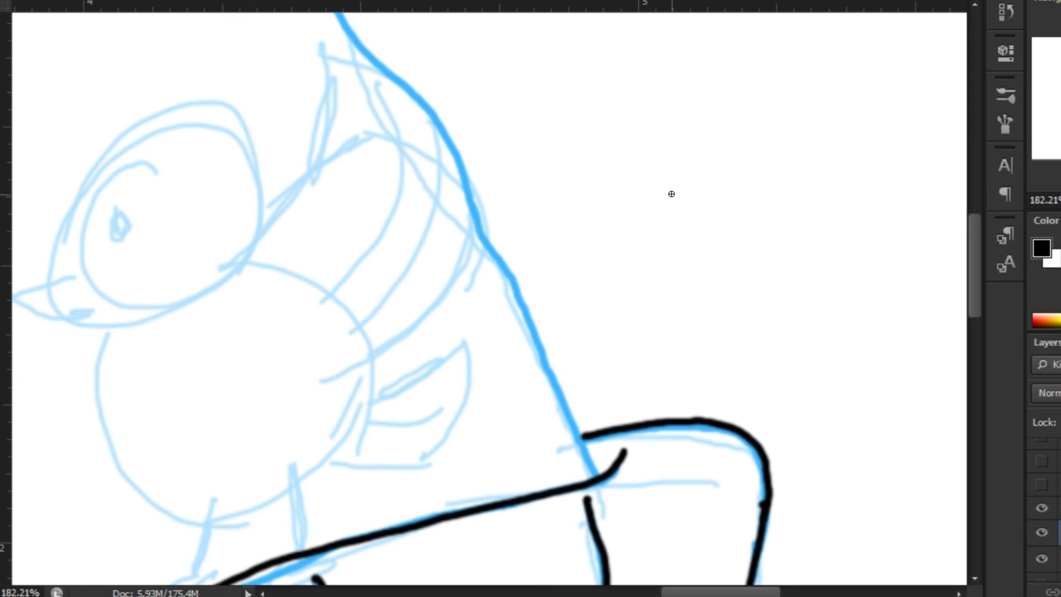
click(430, 595)
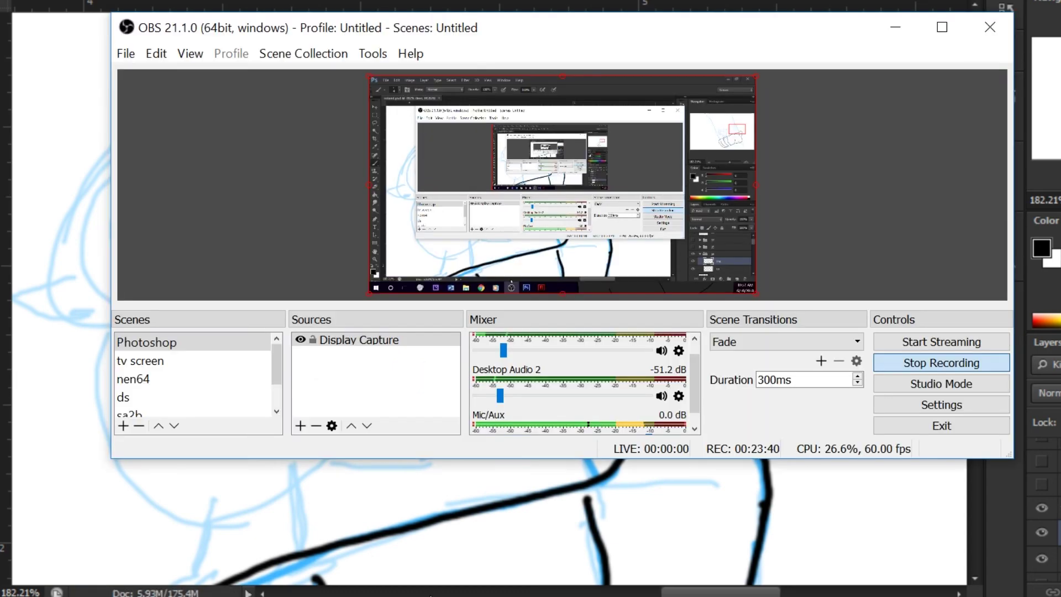